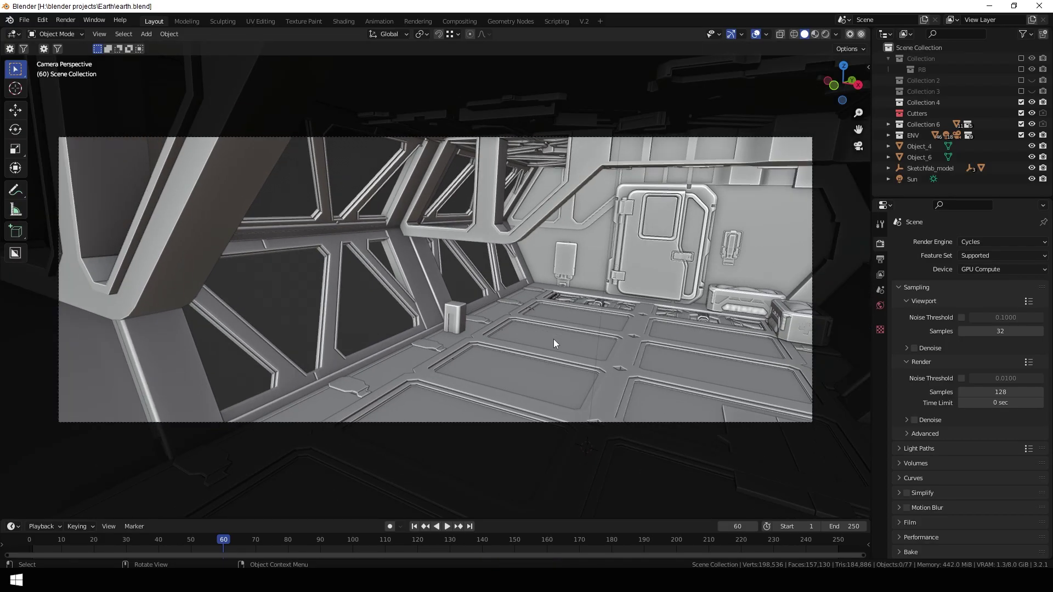
- Render the current frame of the spaceship interior through the scene camera
{"action": "key", "text": "F12"}
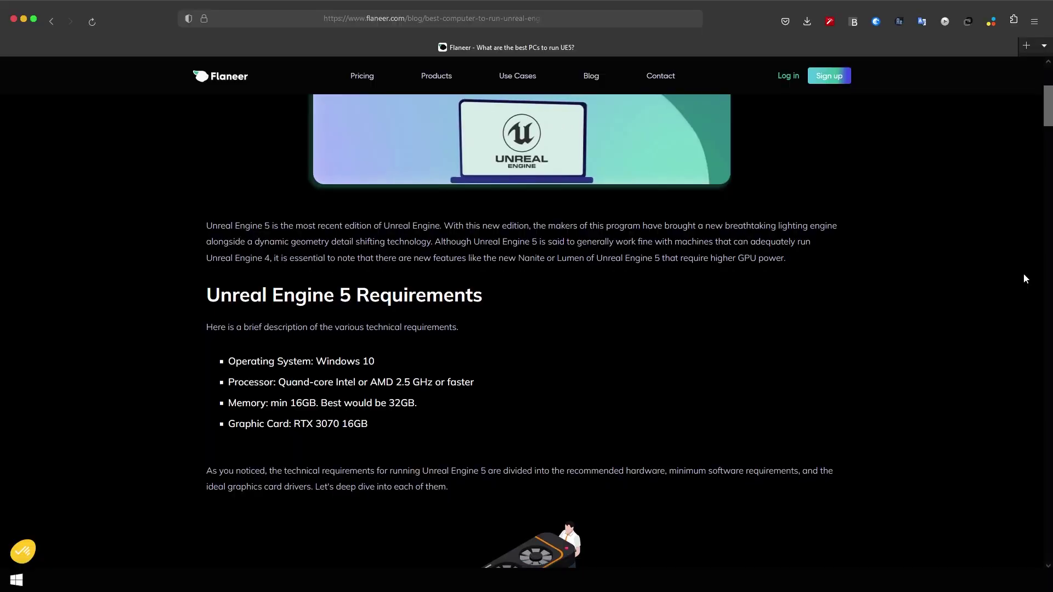
- Switch to the browser and read the Unreal Engine 5 hardware requirements article
{"action": "scroll", "coordinate": [1024, 274], "scroll_direction": "down", "scroll_amount": 2}
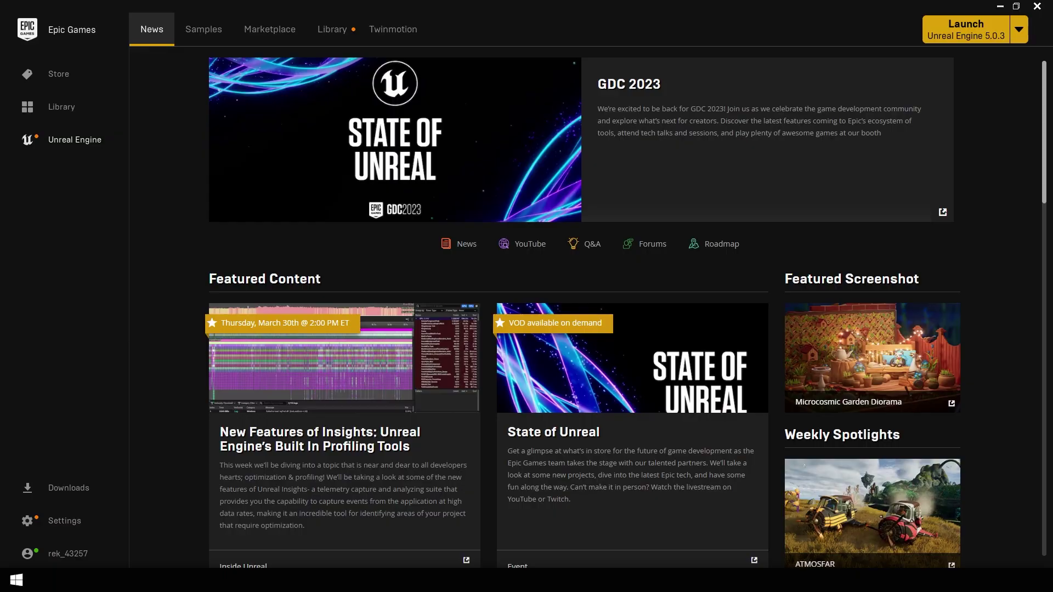
- Launch Unreal Engine 5.0.3 from the Epic Games Launcher and set up a blank Games project with Raytracing enabled
{"action": "left_click", "coordinate": [991, 38]}
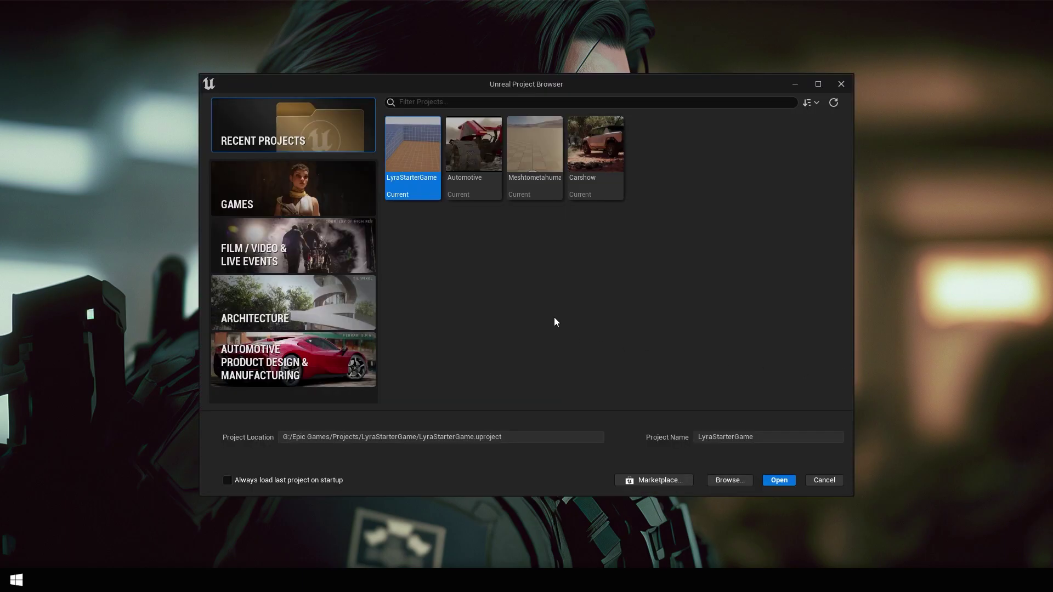
{"action": "left_click", "coordinate": [293, 193]}
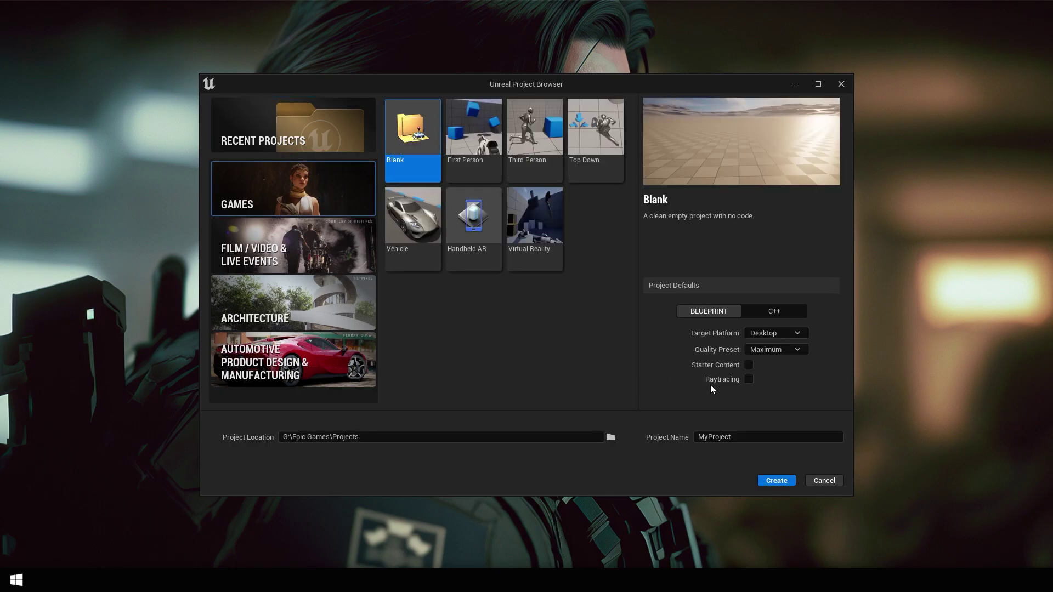
{"action": "left_click", "coordinate": [749, 379]}
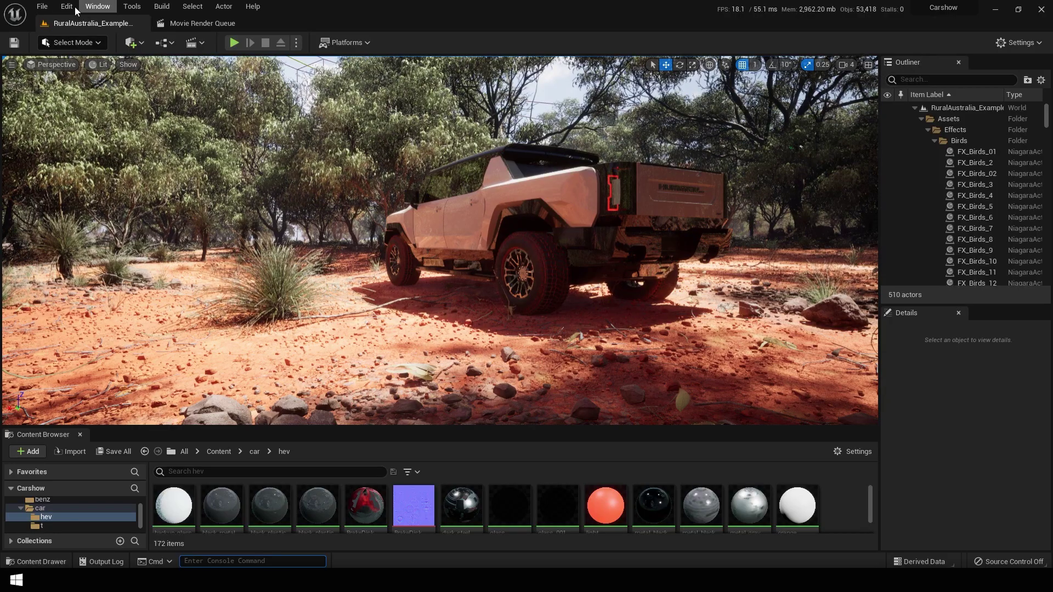
- Search the Carshow project's settings for "raytracing"
{"action": "left_click", "coordinate": [68, 6]}
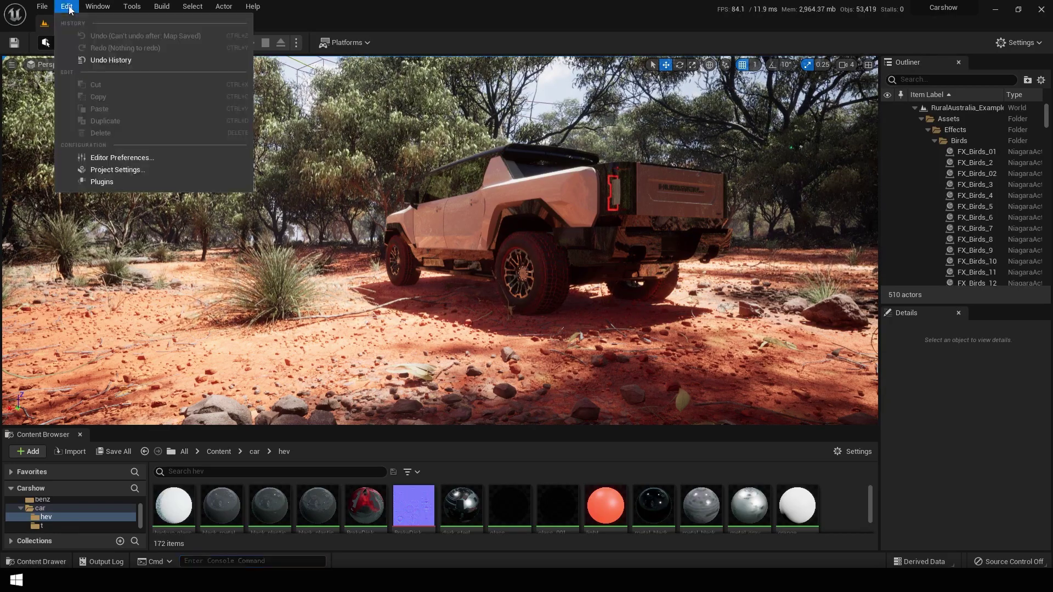
{"action": "left_click", "coordinate": [111, 170]}
{"action": "type", "text": "raytracing"}
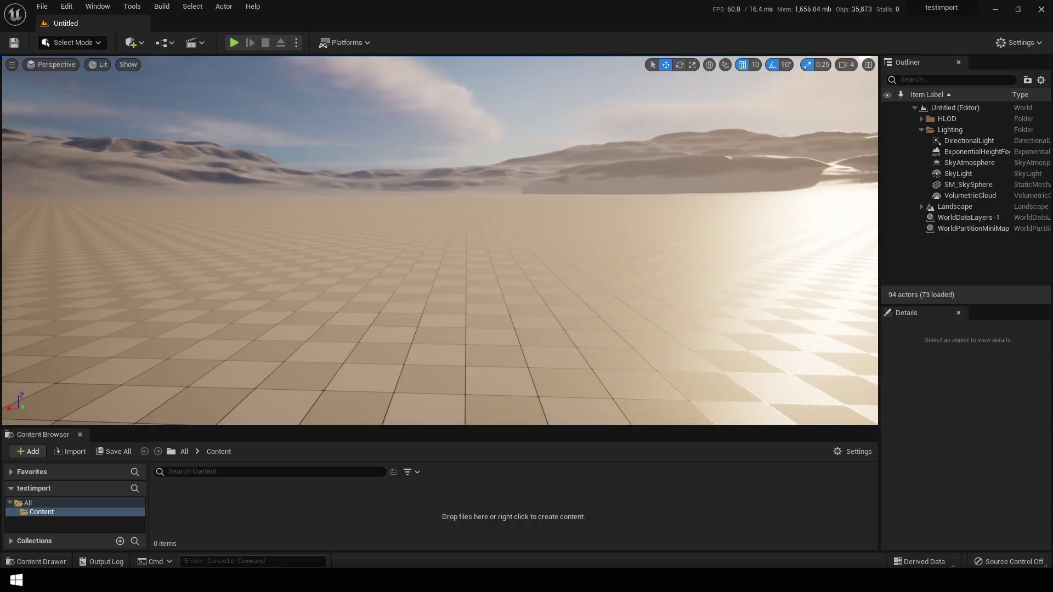
- Import everything from ue52.fbx into the testimport project's Content folder and place the imported meshes in the level
{"action": "left_click", "coordinate": [71, 451]}
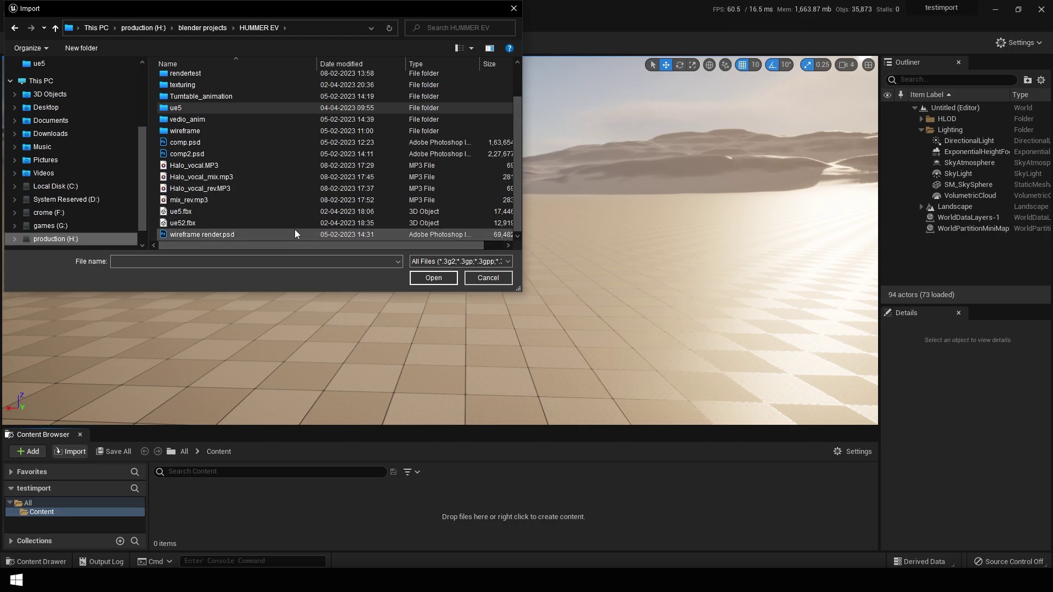
{"action": "double_click", "coordinate": [284, 222]}
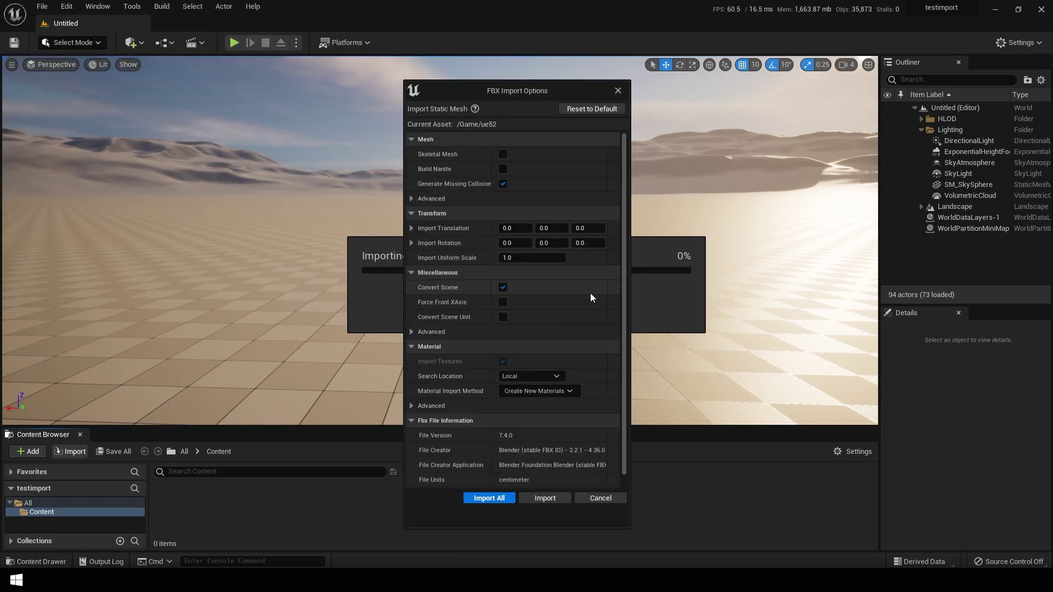
{"action": "scroll", "coordinate": [568, 324], "scroll_direction": "down", "scroll_amount": 1}
{"action": "left_click", "coordinate": [488, 498]}
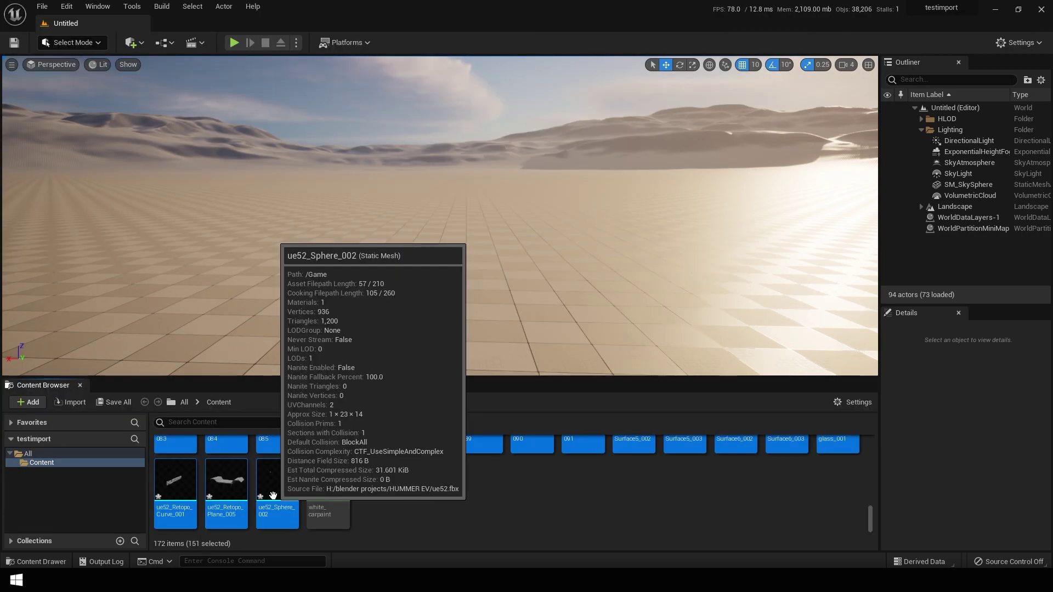
{"action": "left_click_drag", "start_coordinate": [493, 490], "coordinate": [632, 289]}
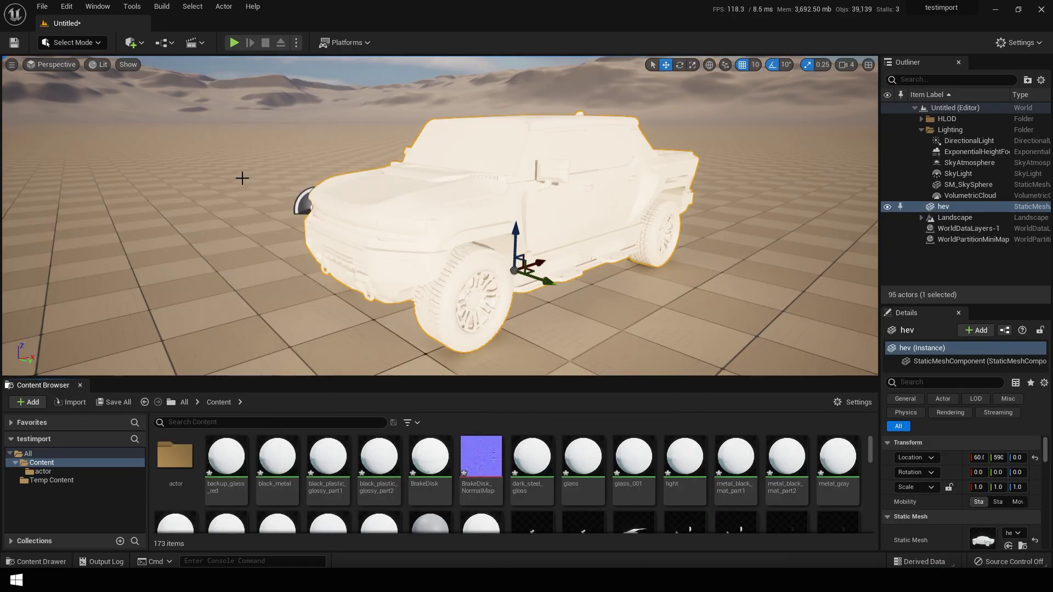
- Create a content folder named materials and move the imported materials into it
{"action": "key", "text": "ctrl+shift+n"}
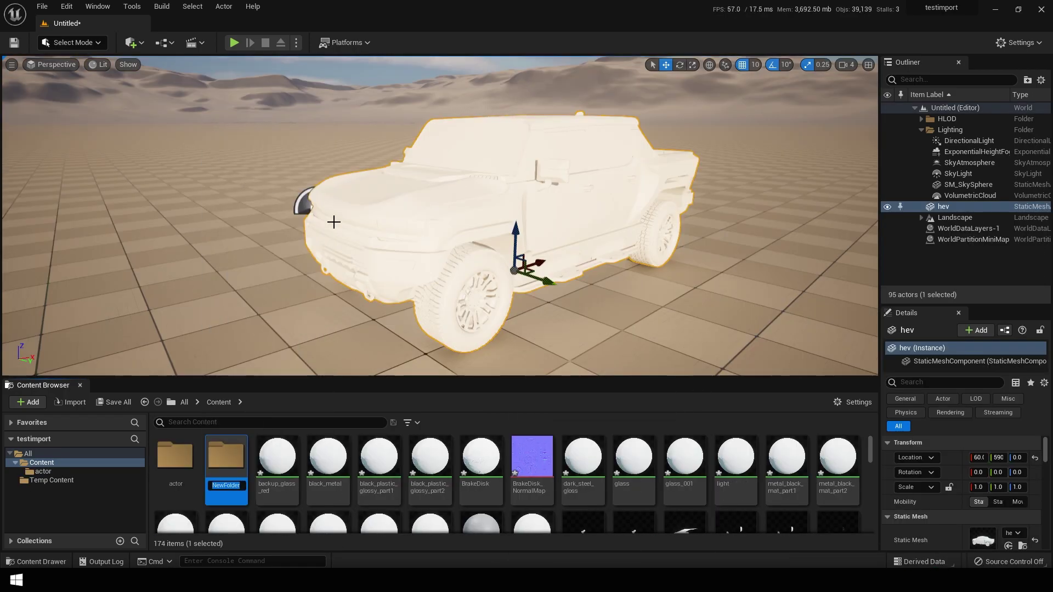
{"action": "type", "text": "materials"}
{"action": "key", "text": "Return"}
{"action": "left_click", "coordinate": [277, 455], "text": "shift"}
{"action": "left_click_drag", "start_coordinate": [277, 455], "coordinate": [235, 465]}
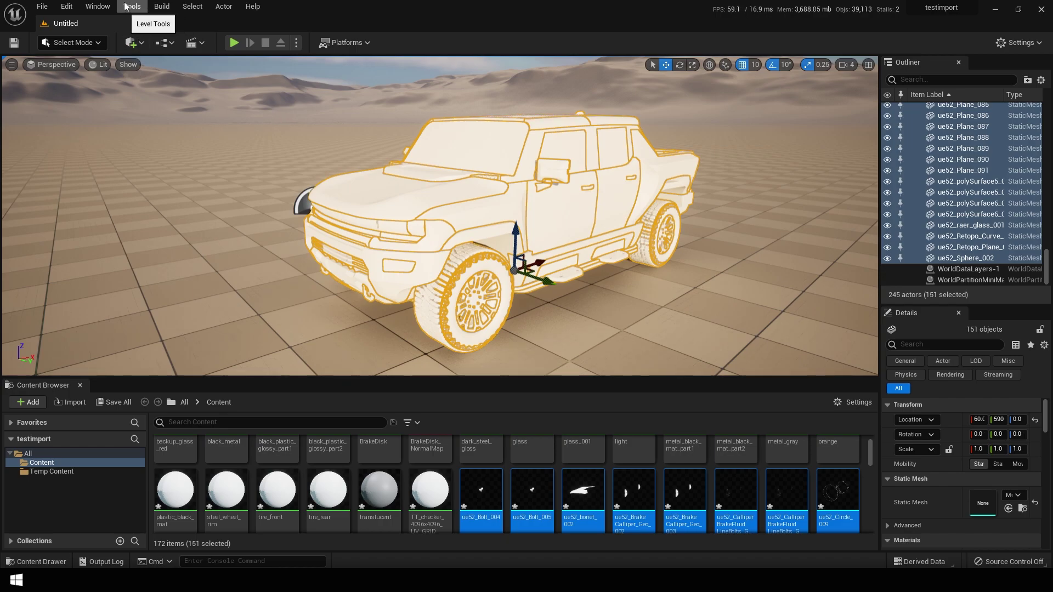
- Merge the selected car part actors into a single static mesh named hev, replacing the source actors
{"action": "scroll", "coordinate": [988, 222], "scroll_direction": "up", "scroll_amount": 8}
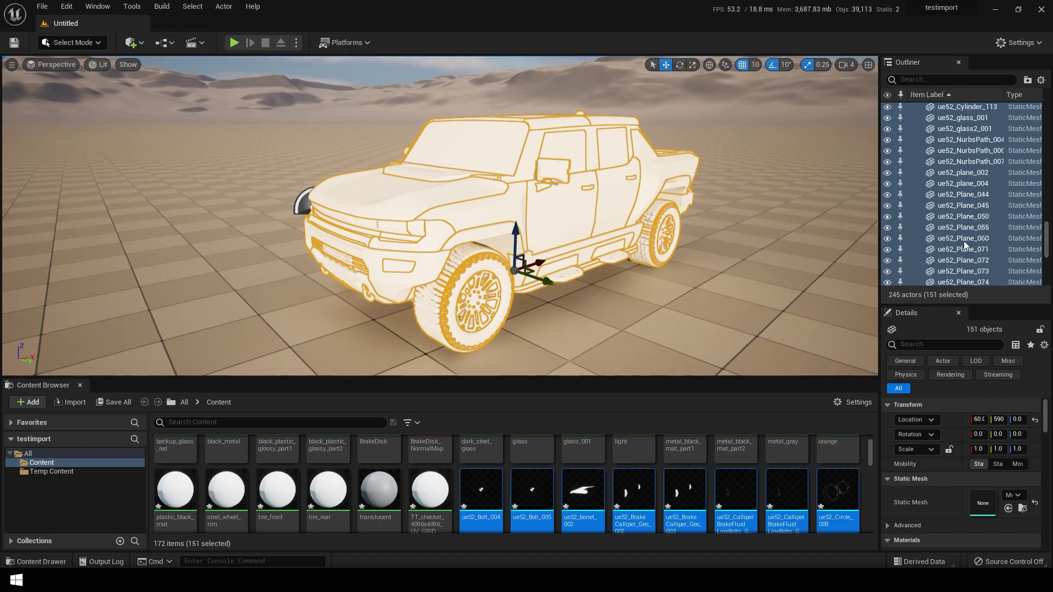
{"action": "left_click", "coordinate": [131, 6]}
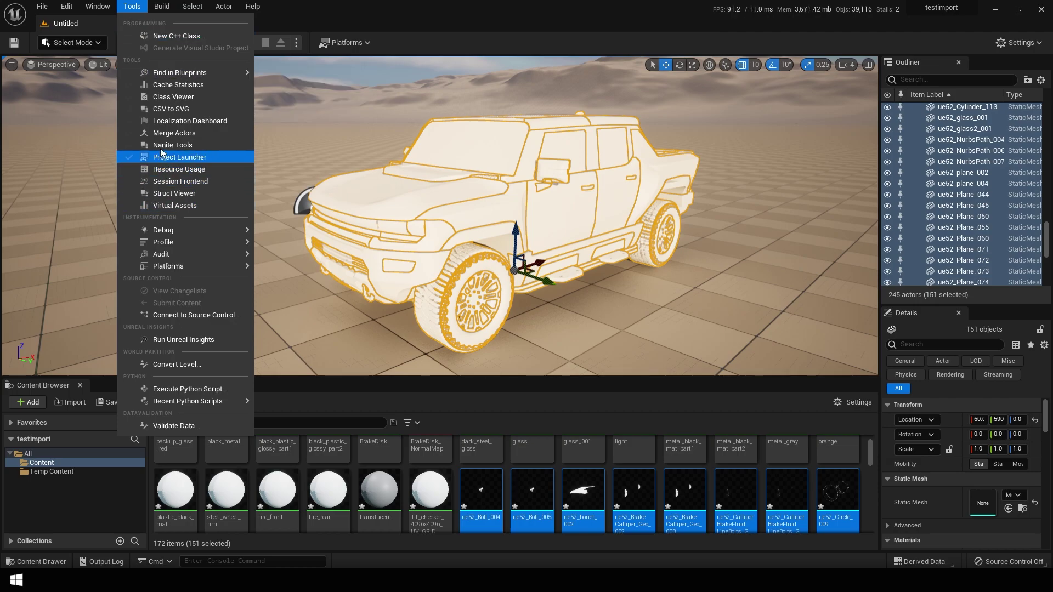
{"action": "left_click", "coordinate": [163, 132]}
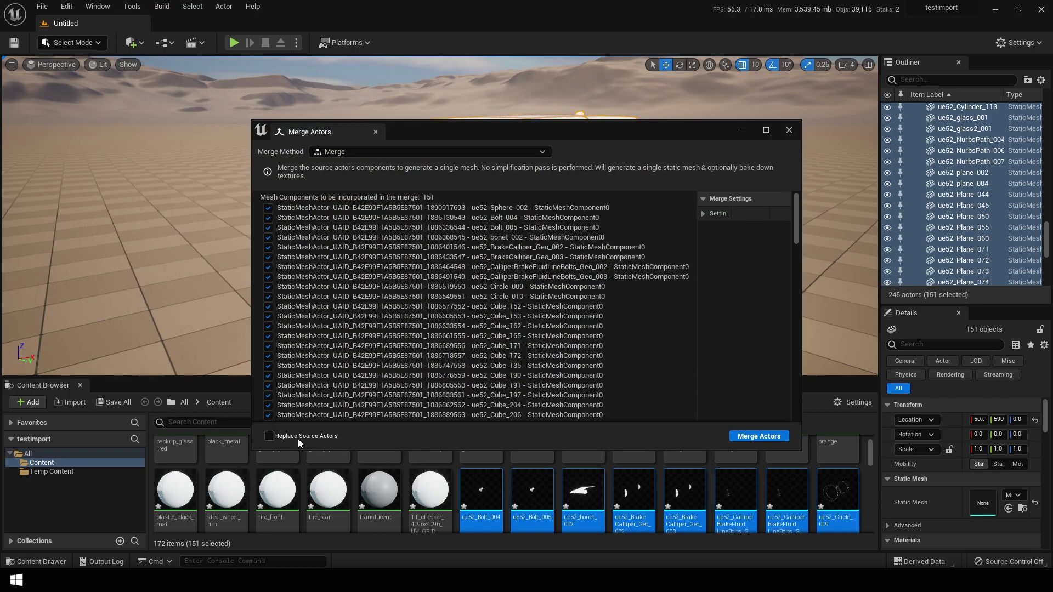
{"action": "left_click", "coordinate": [759, 436]}
{"action": "type", "text": "he"}
{"action": "key", "text": "Return"}
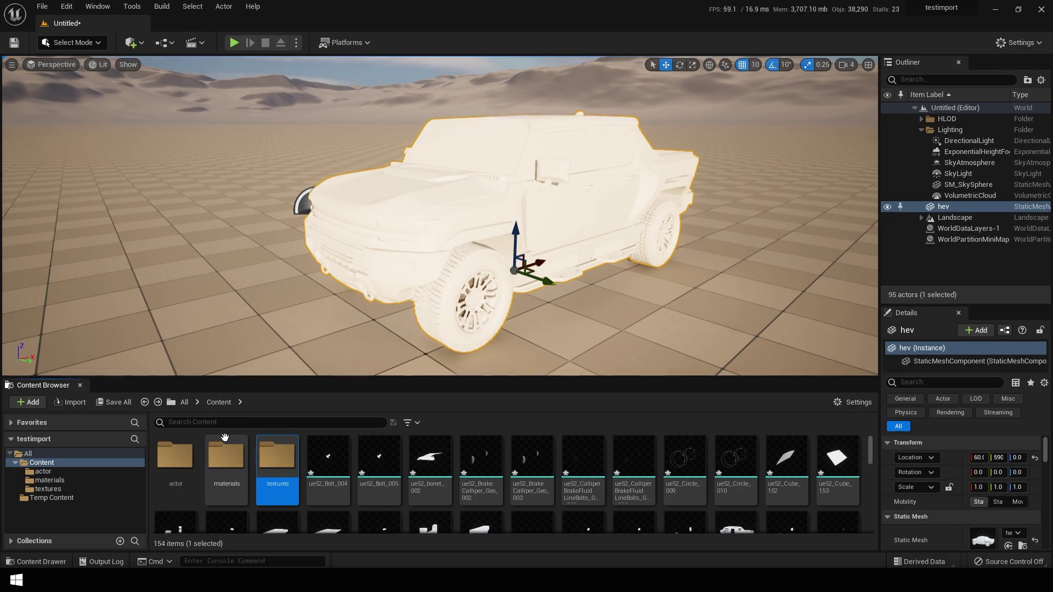
- Import all the front and rear tire texture PNGs from the mud folder into the textures folder
{"action": "double_click", "coordinate": [277, 460]}
{"action": "left_click", "coordinate": [70, 402]}
{"action": "key", "text": "ctrl+a"}
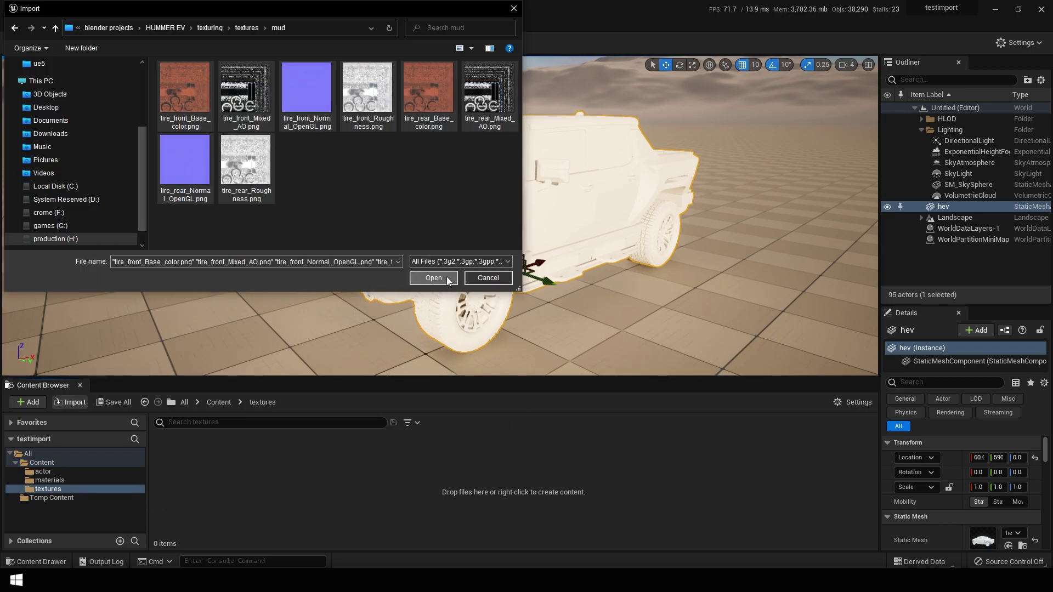
{"action": "left_click", "coordinate": [432, 278]}
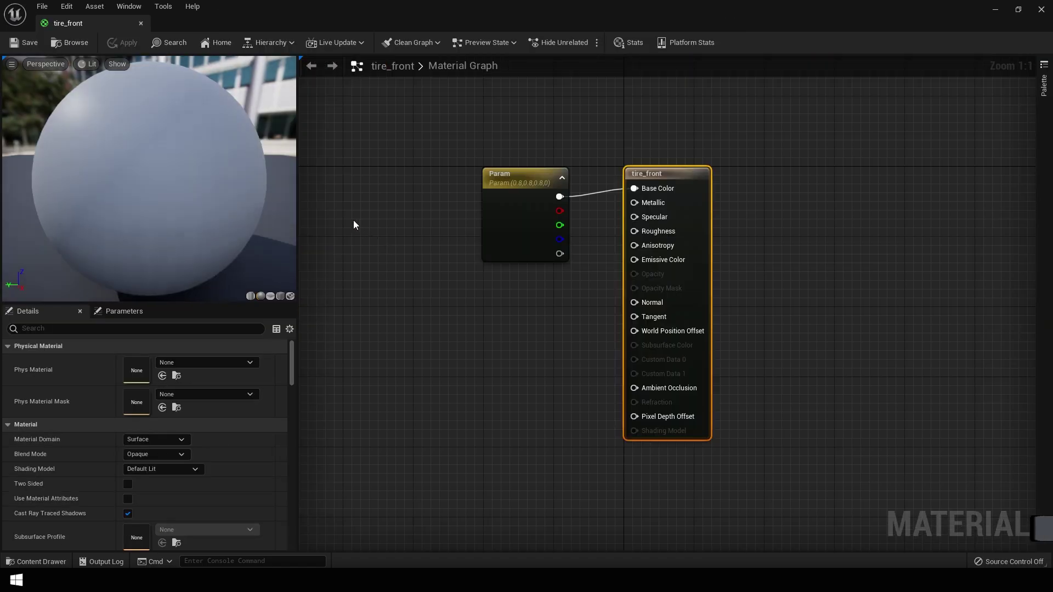
- Dock the tire_front material editor and connect the front tire textures to Base Color, Roughness, Normal and Ambient Occlusion
{"action": "left_click_drag", "start_coordinate": [100, 28], "coordinate": [267, 25]}
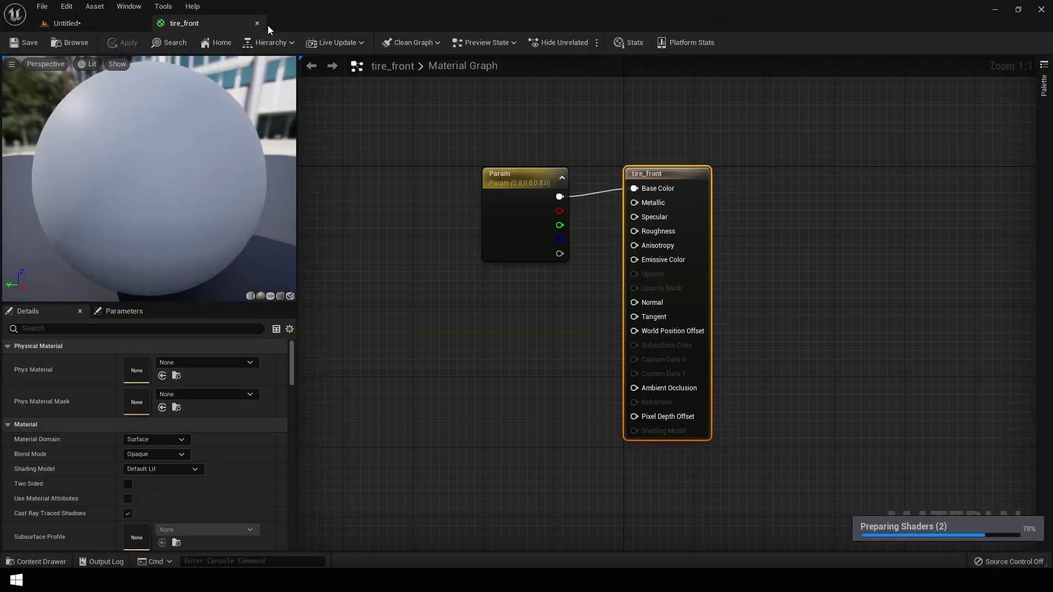
{"action": "left_click", "coordinate": [111, 21]}
{"action": "left_click_drag", "start_coordinate": [174, 466], "coordinate": [452, 333]}
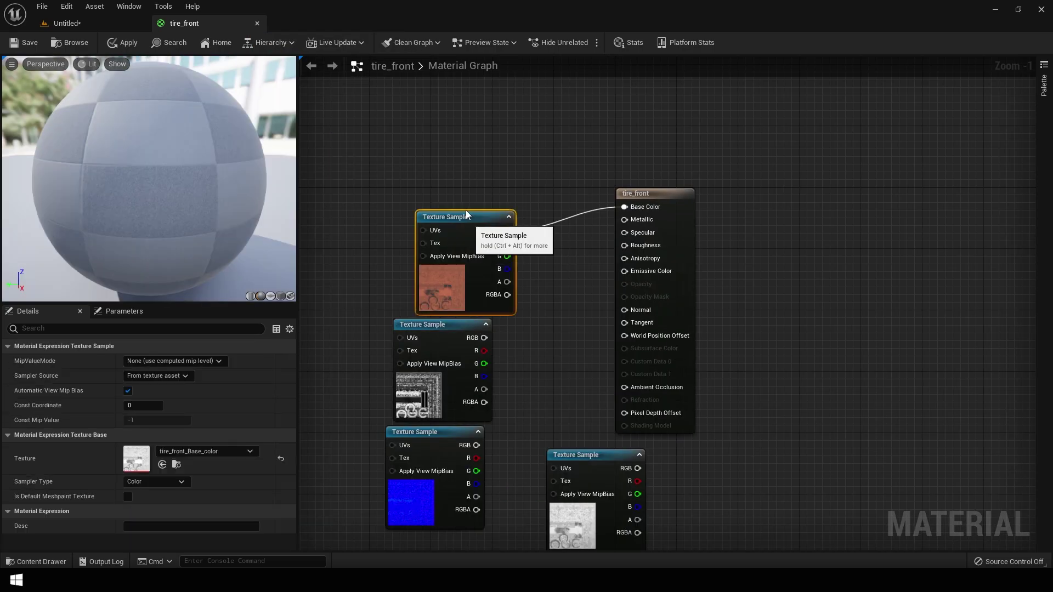
{"action": "left_click_drag", "start_coordinate": [465, 209], "coordinate": [449, 172]}
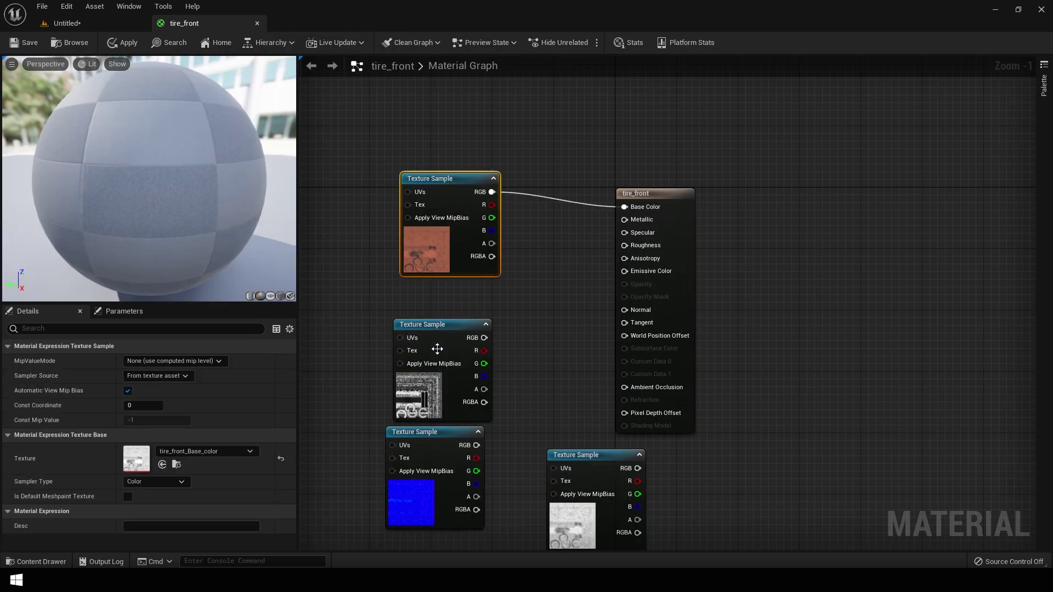
{"action": "left_click", "coordinate": [434, 357]}
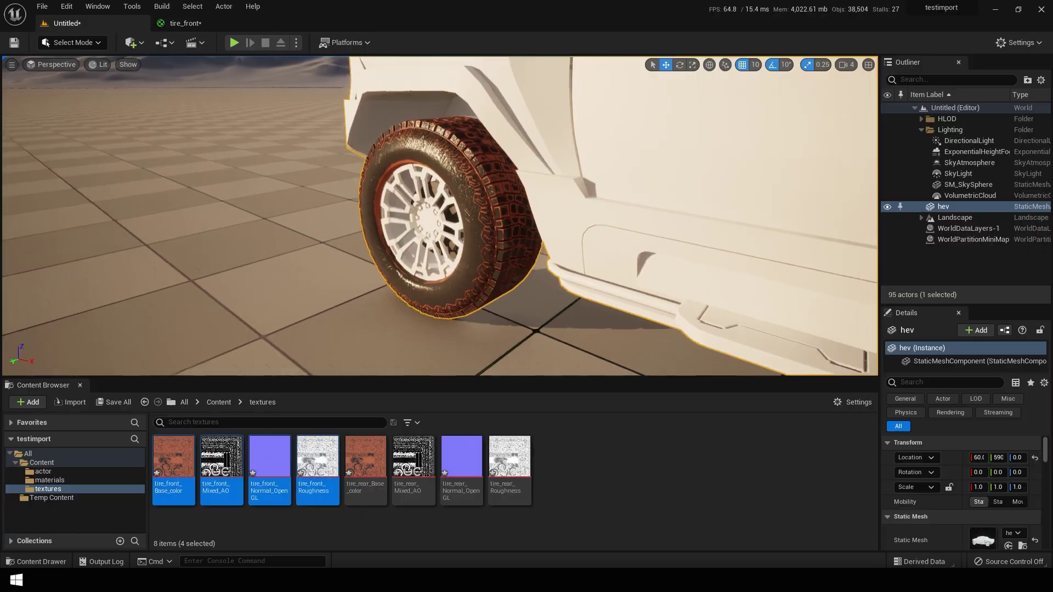
- Feed the tire_front roughness texture into a Multiply node together with a constant set to 3
{"action": "scroll", "coordinate": [439, 219], "scroll_direction": "up", "scroll_amount": 5}
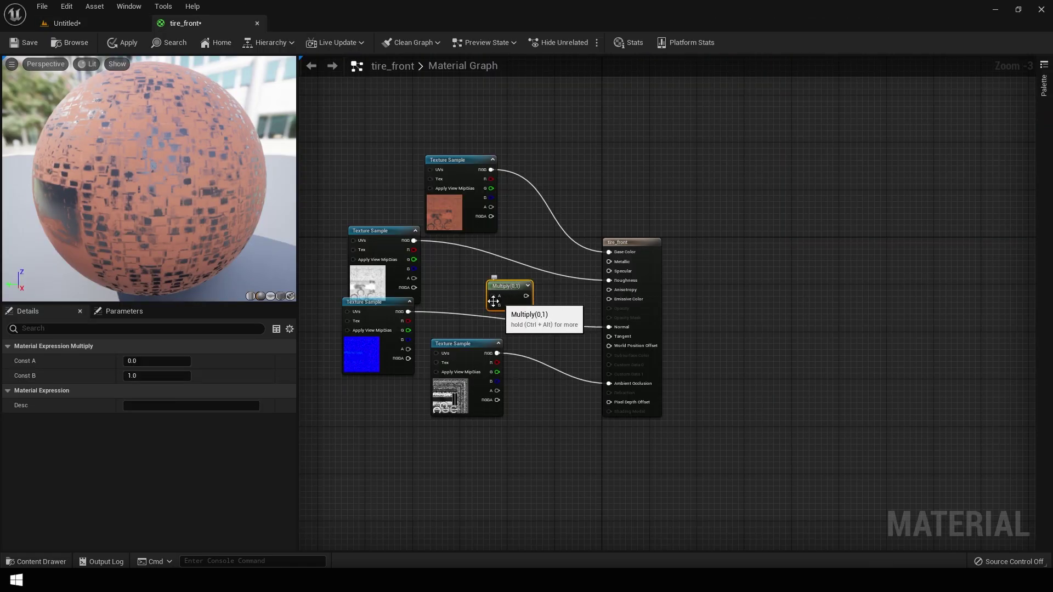
{"action": "left_click_drag", "start_coordinate": [608, 280], "coordinate": [497, 295], "text": "ctrl"}
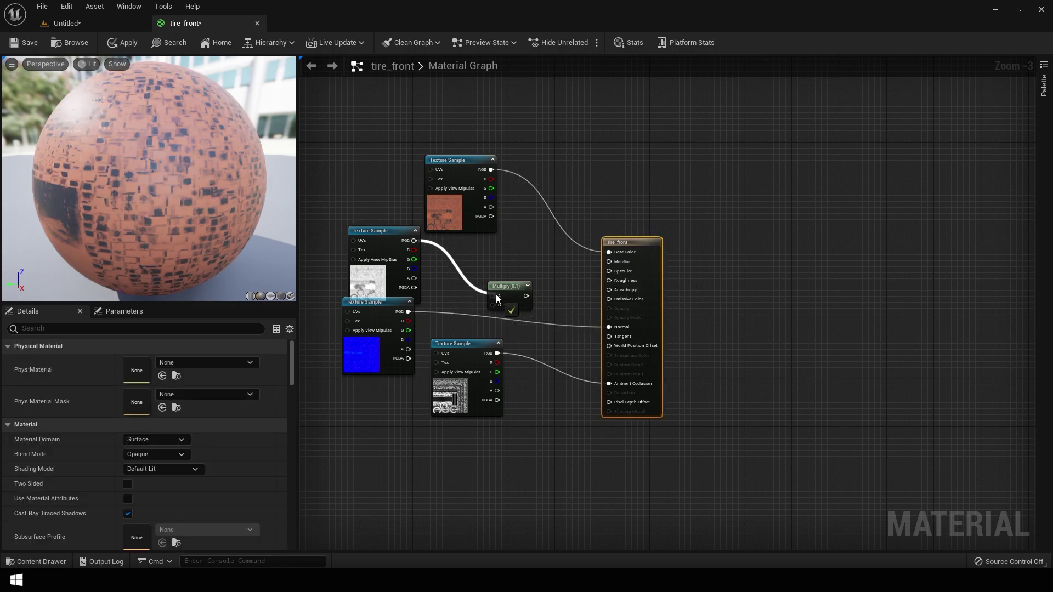
{"action": "left_click", "coordinate": [530, 453]}
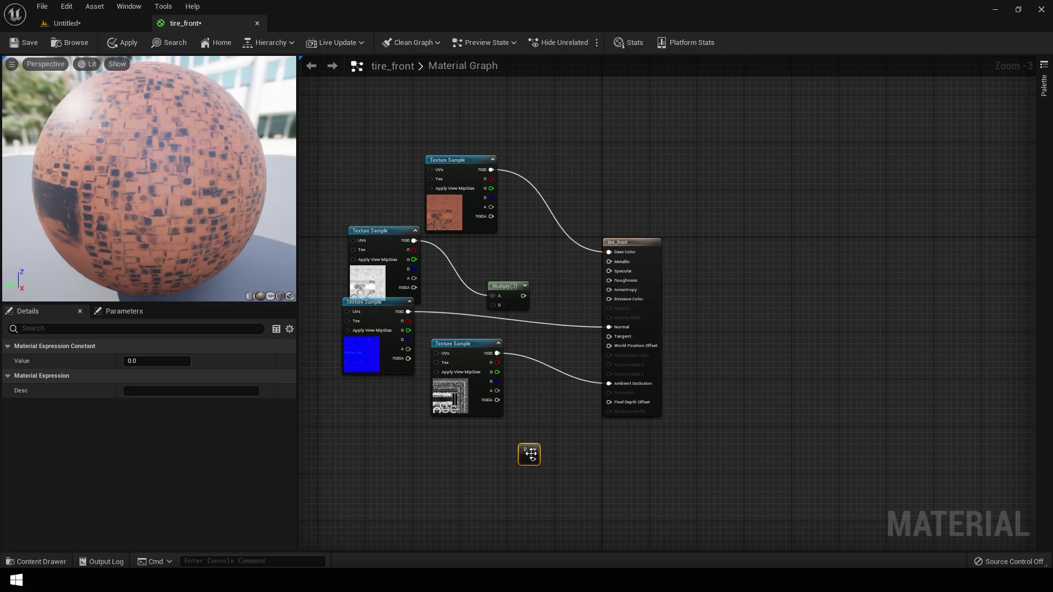
{"action": "left_click_drag", "start_coordinate": [529, 455], "coordinate": [458, 296]}
{"action": "left_click_drag", "start_coordinate": [462, 311], "coordinate": [493, 305]}
{"action": "left_click", "coordinate": [181, 360]}
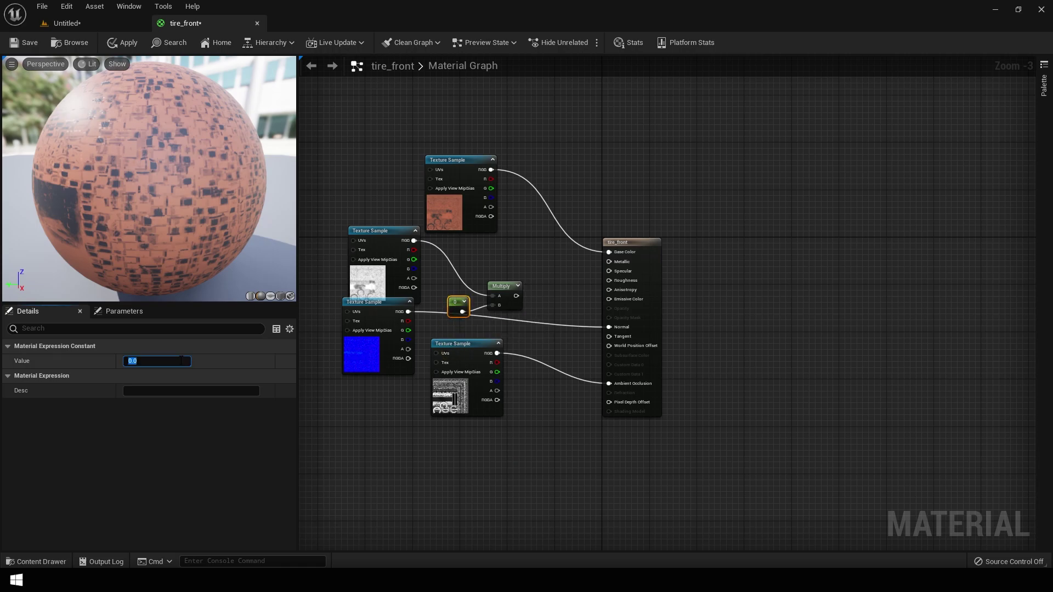
{"action": "type", "text": "3"}
{"action": "key", "text": "Return"}
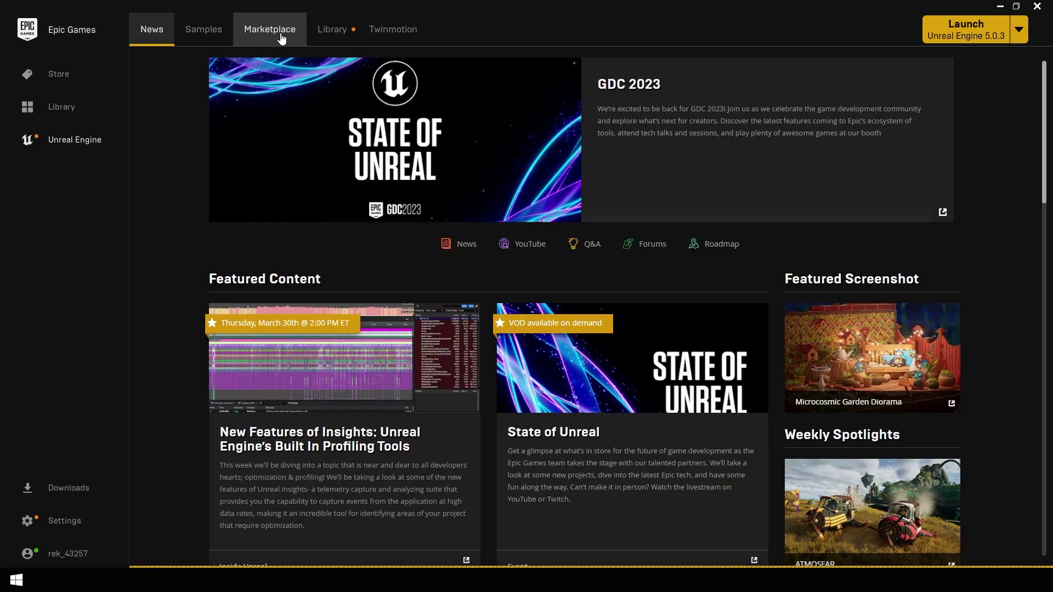
- Open the Marketplace in the Epic Games Launcher and view the EasyFog and Fluid Flux product pages
{"action": "left_click", "coordinate": [281, 39]}
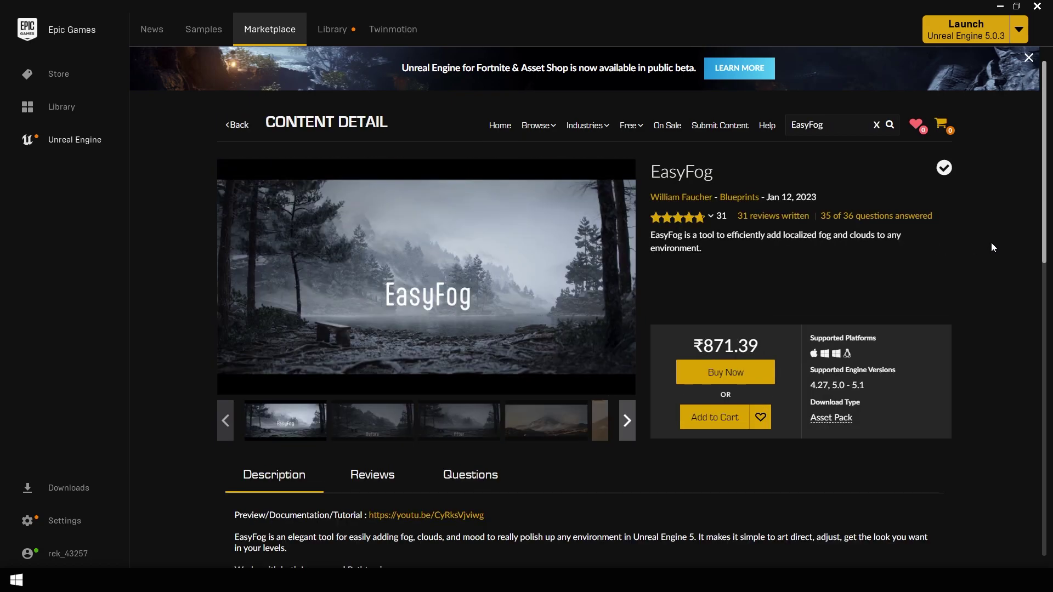
{"action": "scroll", "coordinate": [991, 242], "scroll_direction": "down", "scroll_amount": 1}
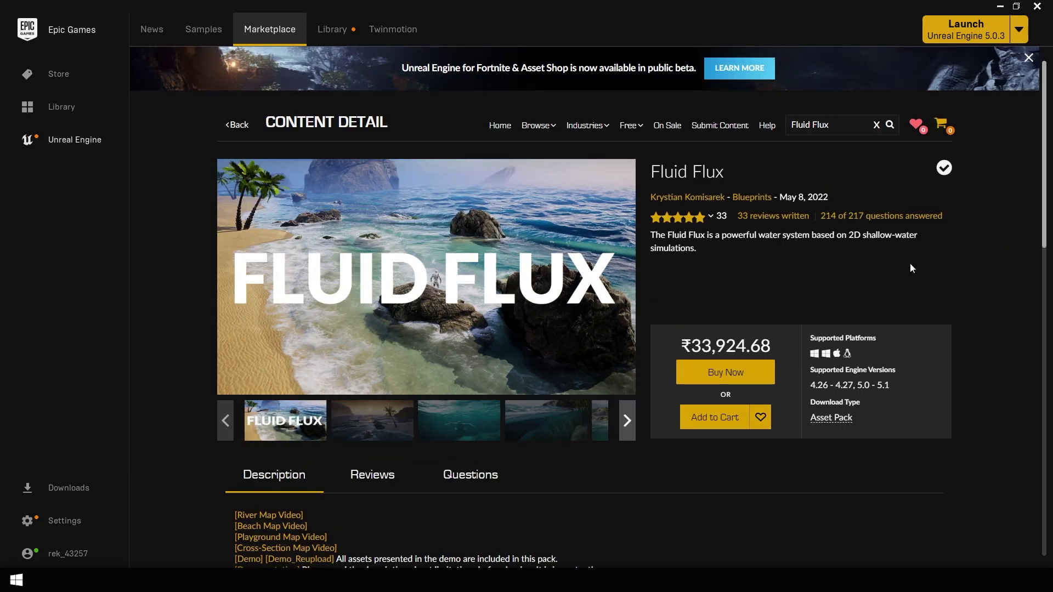
{"action": "scroll", "coordinate": [958, 260], "scroll_direction": "down", "scroll_amount": 2}
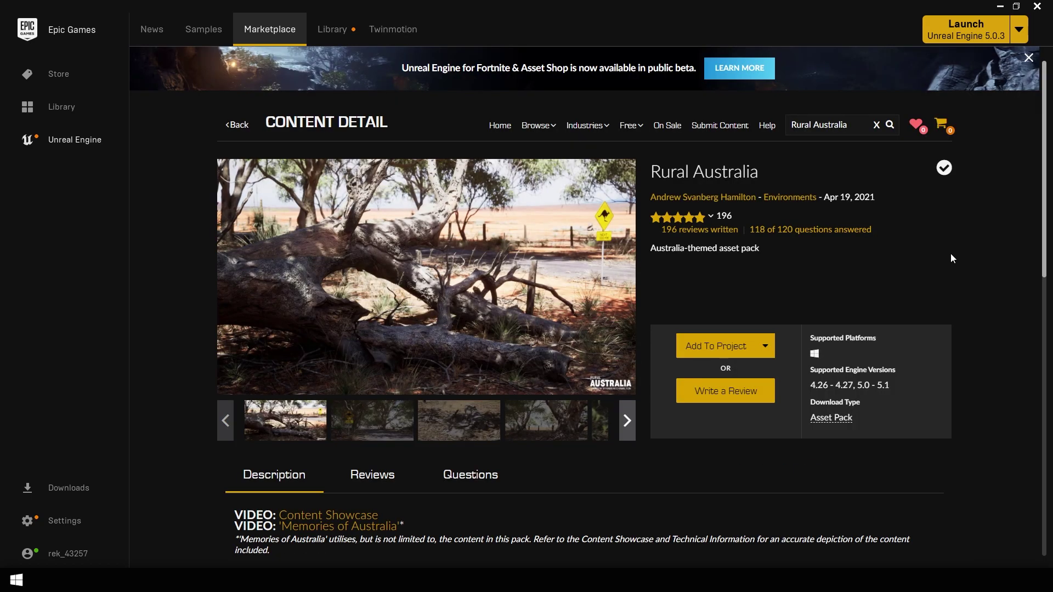
- Examine the preview images on the Rural Australia asset pack's Marketplace page
{"action": "scroll", "coordinate": [951, 257], "scroll_direction": "down", "scroll_amount": 1}
{"action": "scroll", "coordinate": [627, 417], "scroll_direction": "up", "scroll_amount": 1}
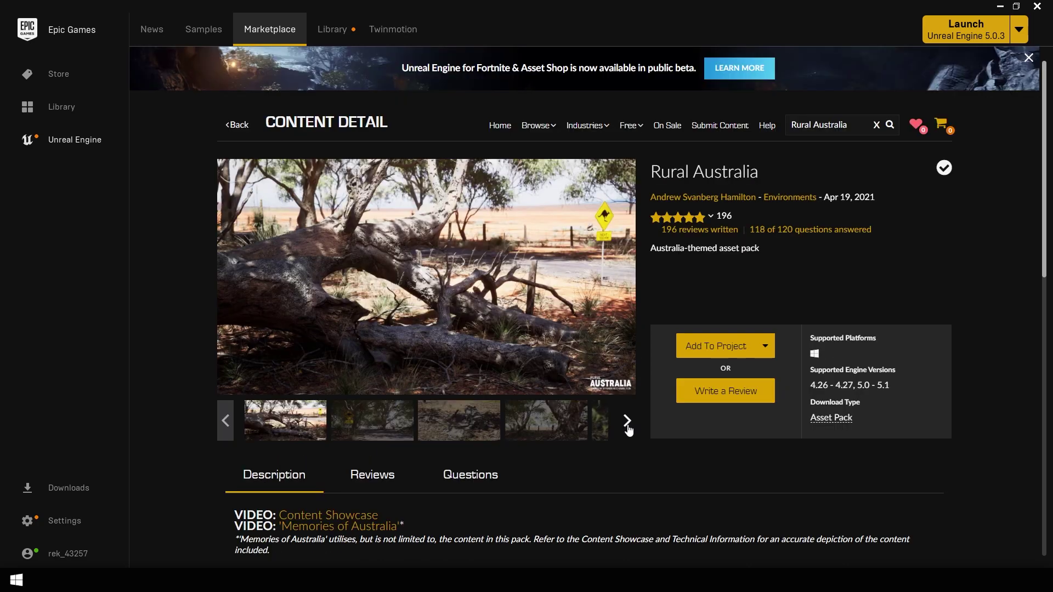
{"action": "left_click", "coordinate": [631, 430]}
{"action": "left_click", "coordinate": [385, 419]}
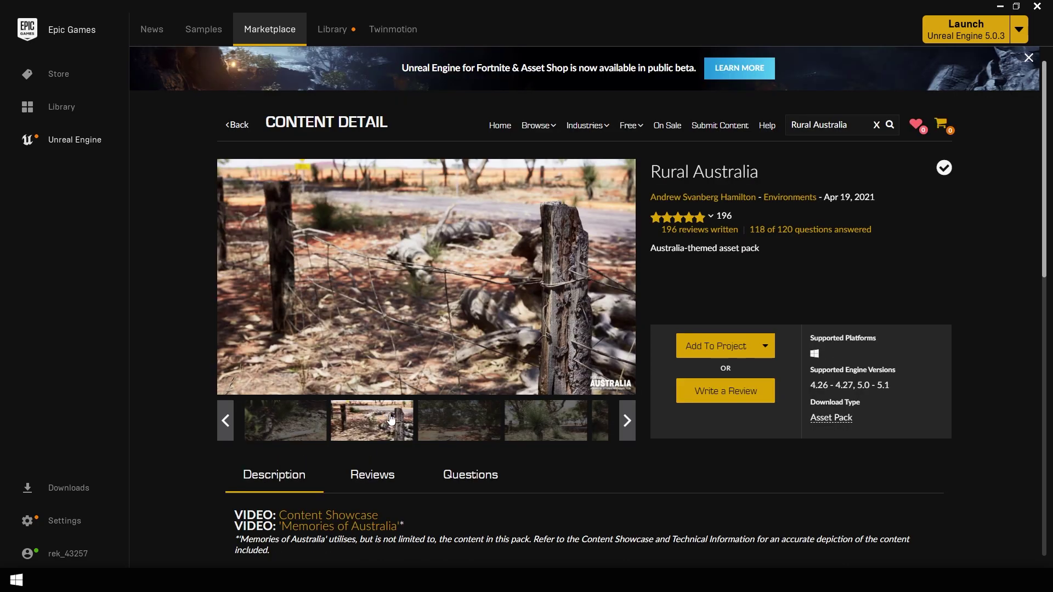
{"action": "left_click", "coordinate": [453, 429]}
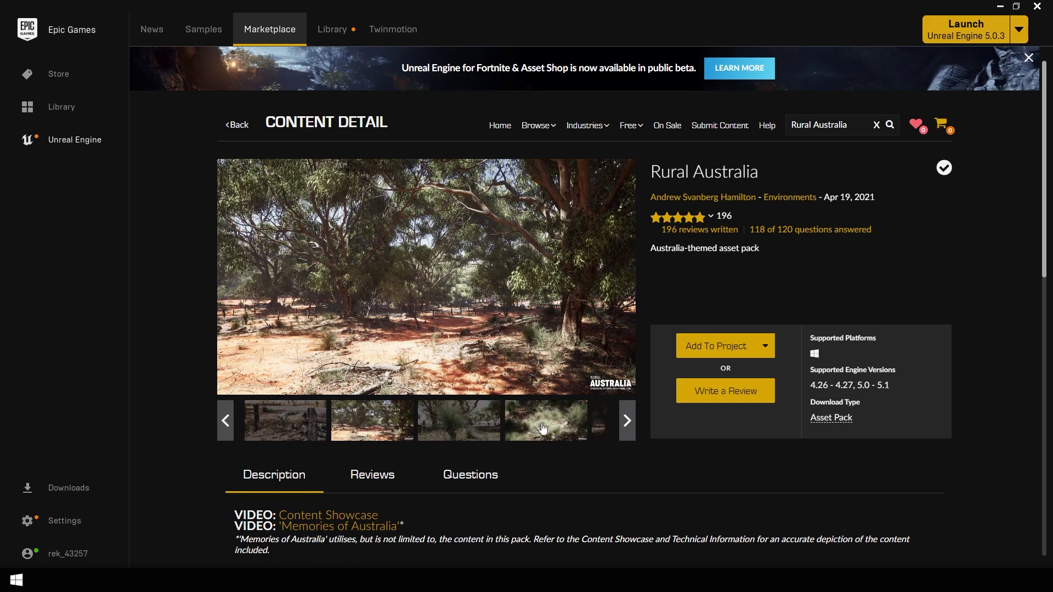
{"action": "left_click", "coordinate": [543, 427]}
{"action": "left_click", "coordinate": [627, 420]}
{"action": "left_click", "coordinate": [536, 431]}
{"action": "scroll", "coordinate": [614, 443], "scroll_direction": "down", "scroll_amount": 1}
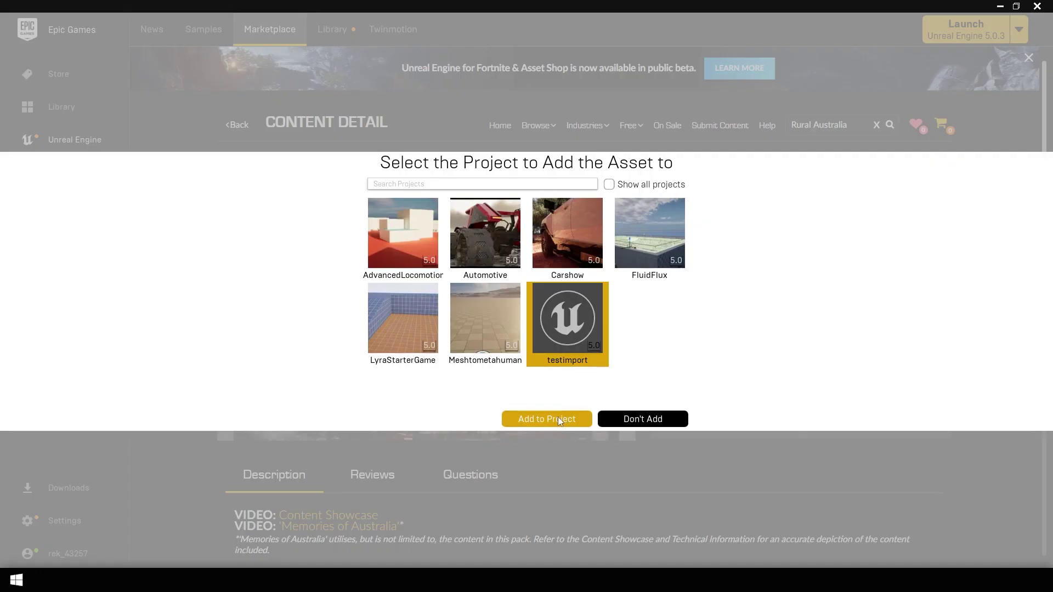
- Add the Rural Australia pack to the testimport project and, in the Unreal editor, set the Editor Startup Map to RuralAustralia_Example_01
{"action": "left_click", "coordinate": [557, 417]}
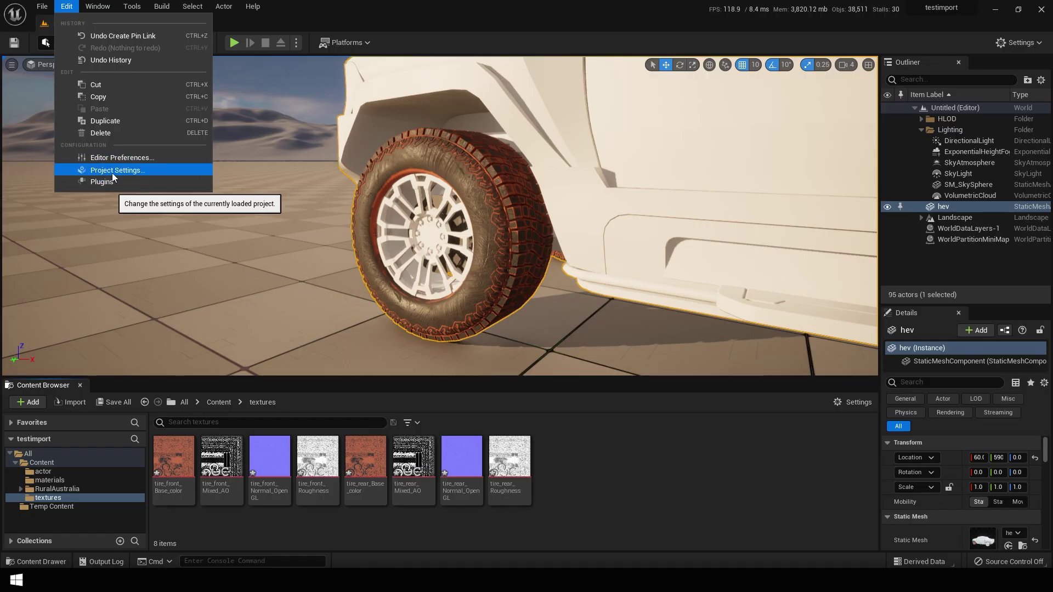
{"action": "left_click", "coordinate": [112, 173]}
{"action": "type", "text": "maps"}
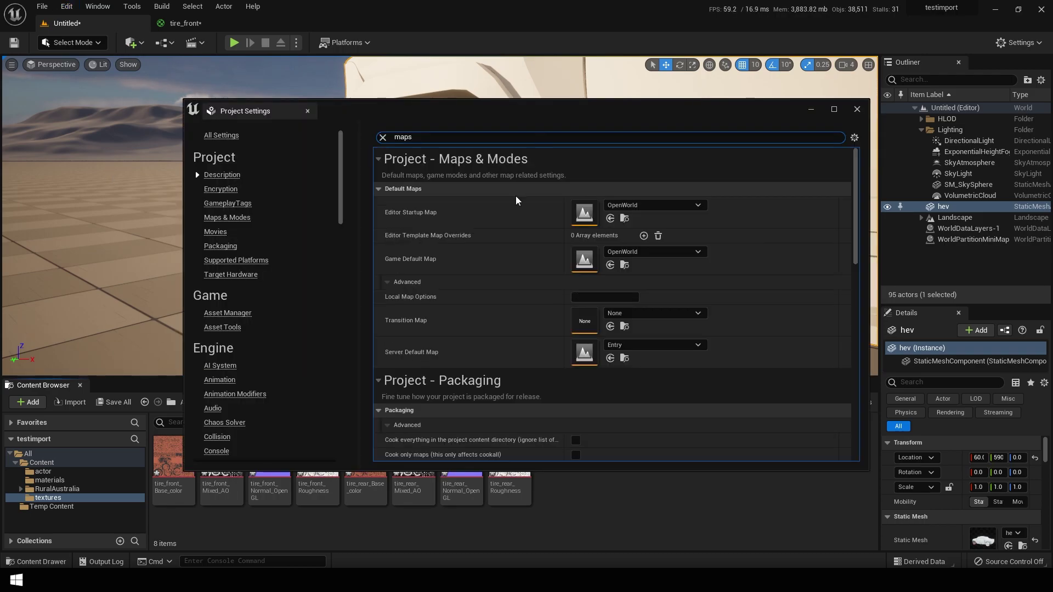
{"action": "left_click", "coordinate": [635, 206]}
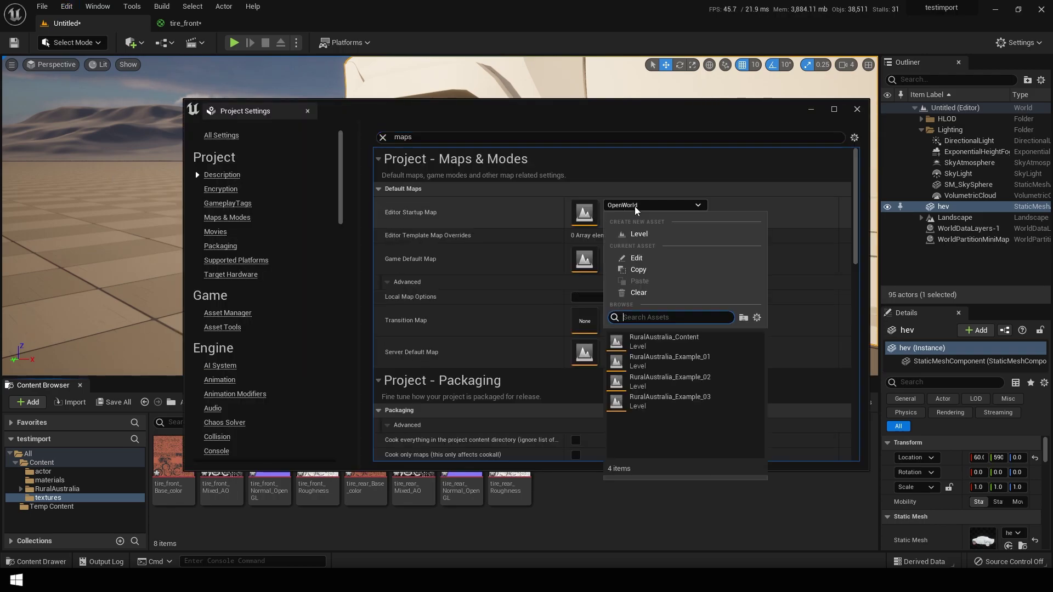
{"action": "left_click", "coordinate": [690, 364]}
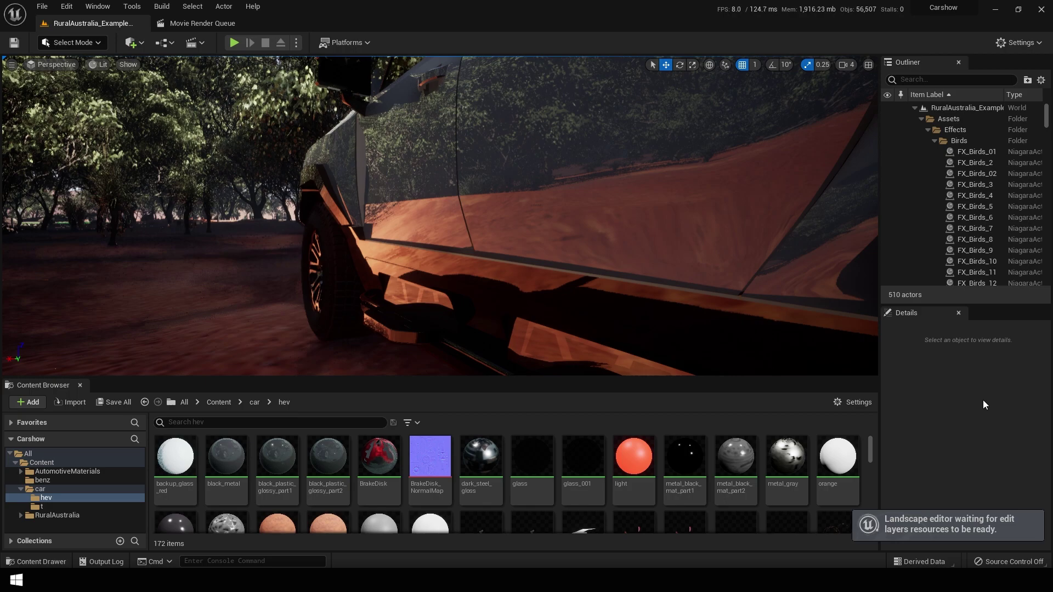
- Set the console variable r.RayTracing.NormalBias to 10 in the Carshow project
{"action": "left_click", "coordinate": [204, 563]}
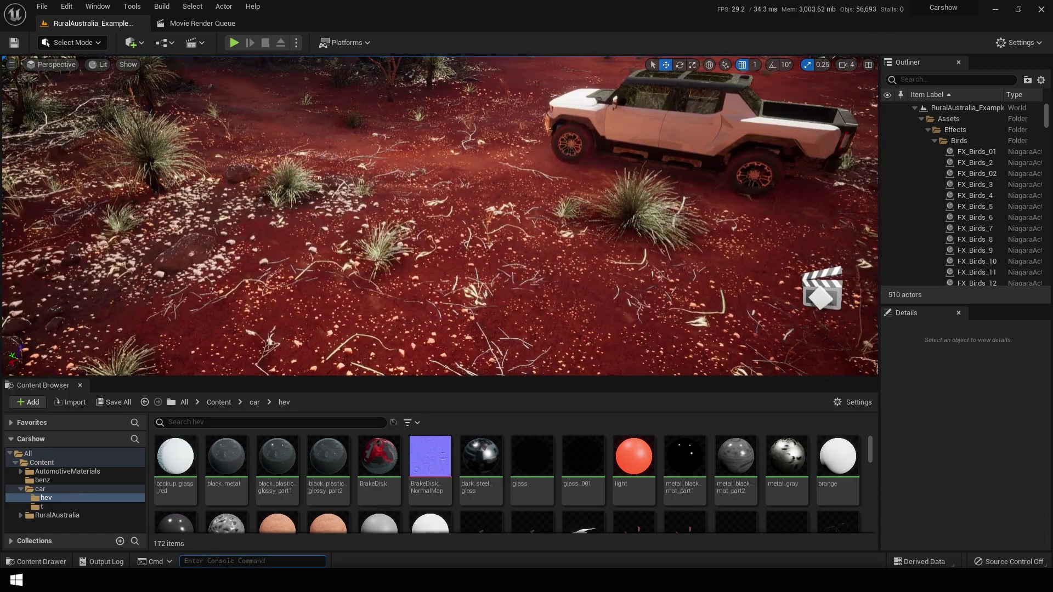
{"action": "type", "text": "normal"}
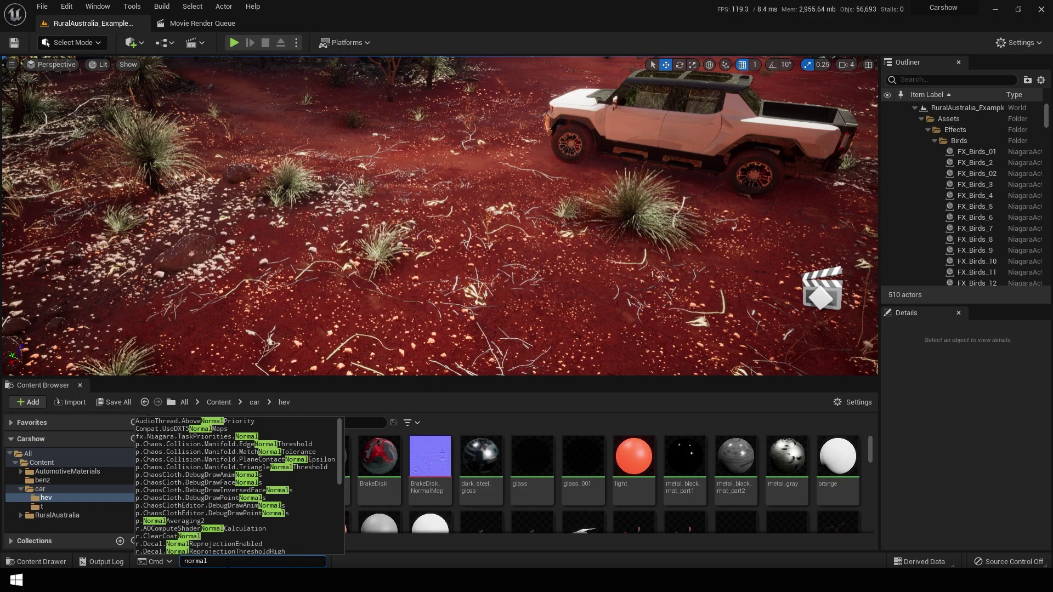
{"action": "type", "text": "bia"}
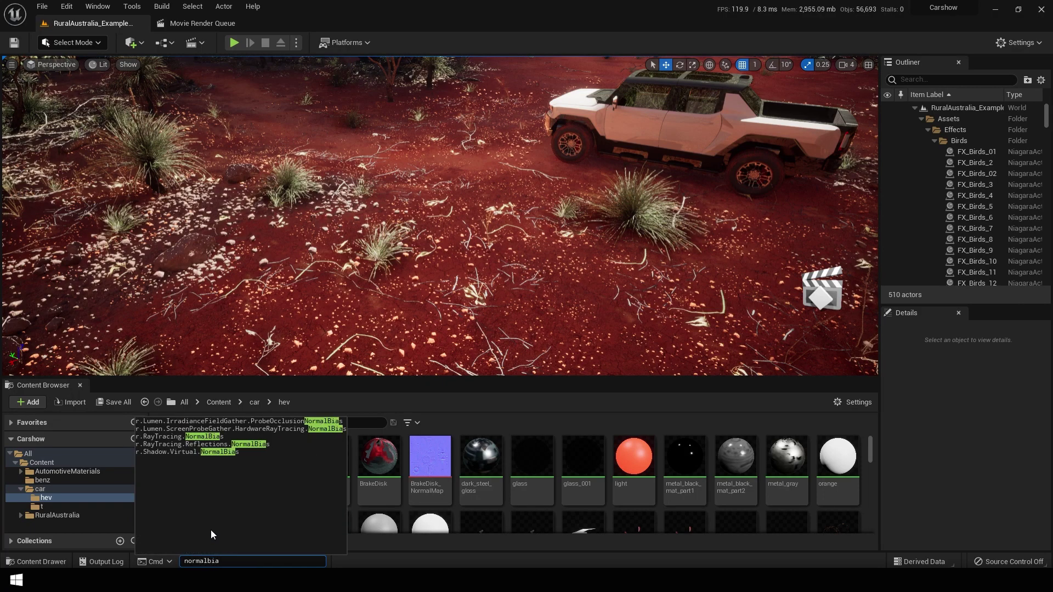
{"action": "left_click", "coordinate": [214, 436]}
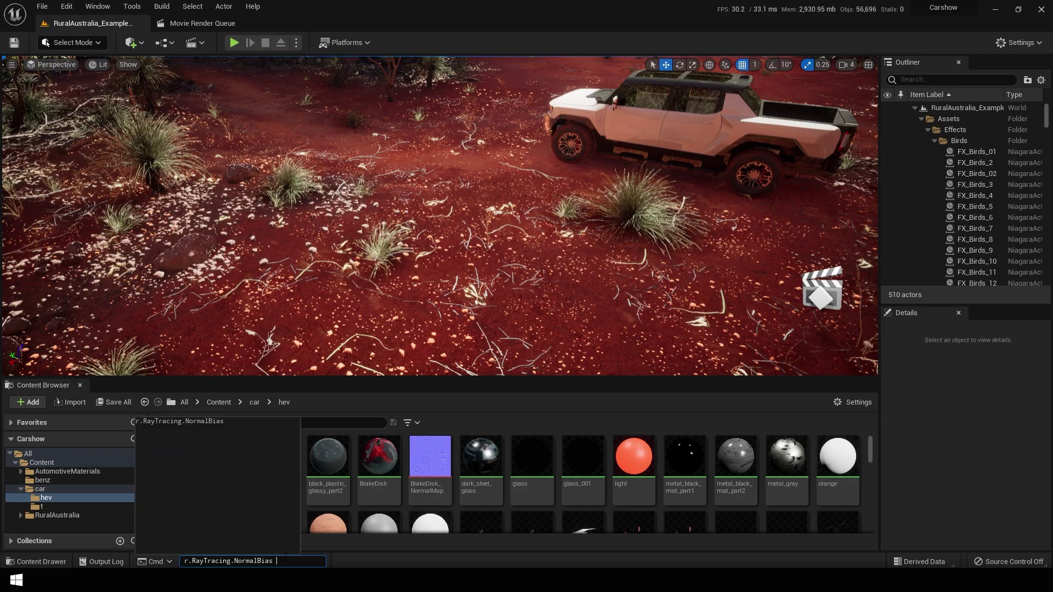
{"action": "type", "text": "10"}
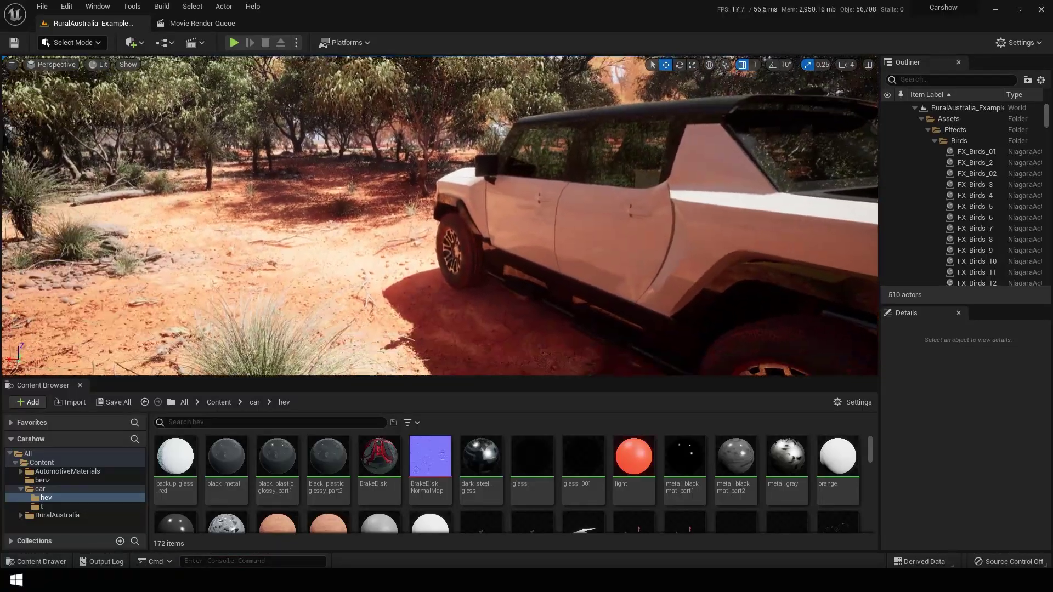
- Create a new level sequence in the Content folder and name it testrender
{"action": "left_click", "coordinate": [195, 42]}
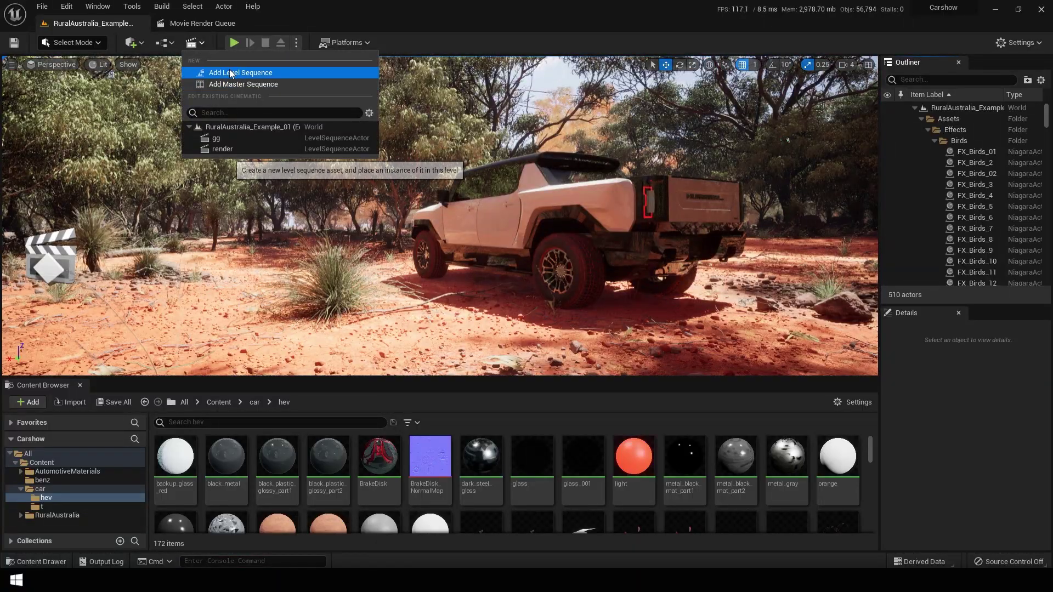
{"action": "left_click", "coordinate": [230, 72]}
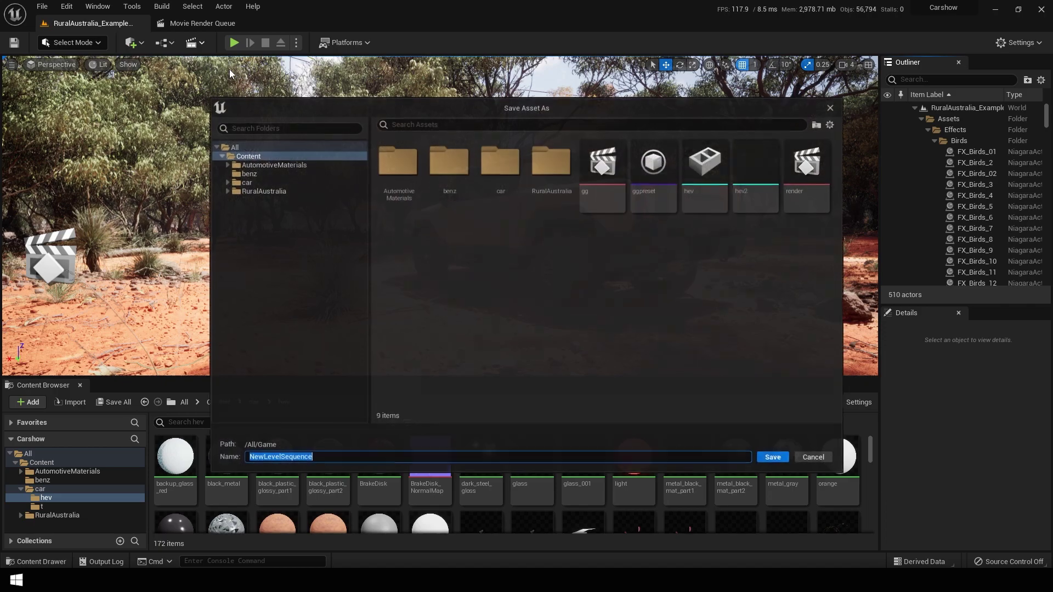
{"action": "type", "text": "testrender"}
{"action": "key", "text": "Return"}
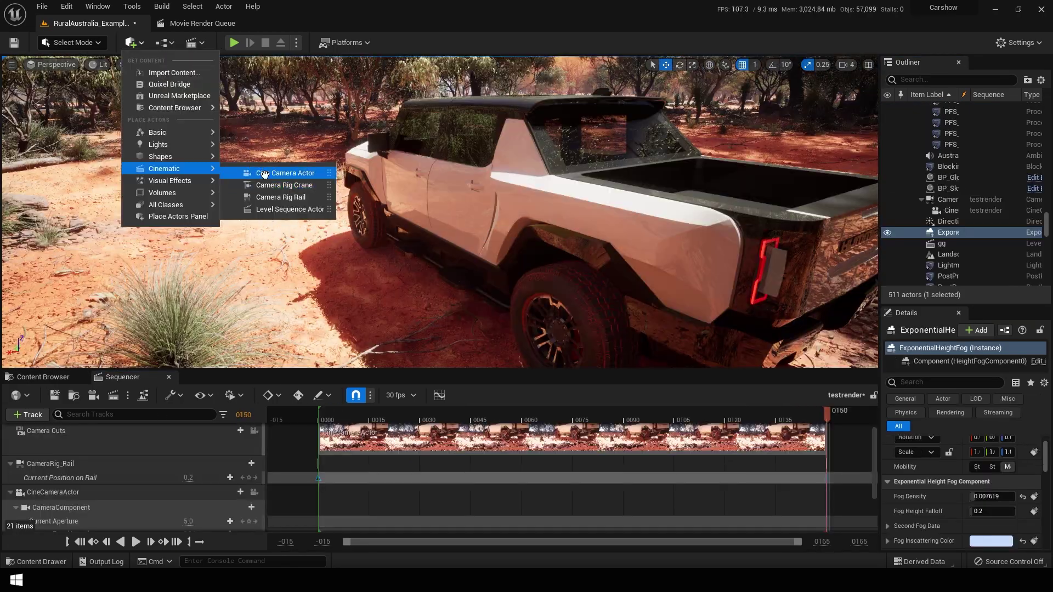
- Place and reposition a Cine Camera Actor near the truck, and add the rail rig and its camera to the testrender sequence
{"action": "left_click", "coordinate": [264, 174]}
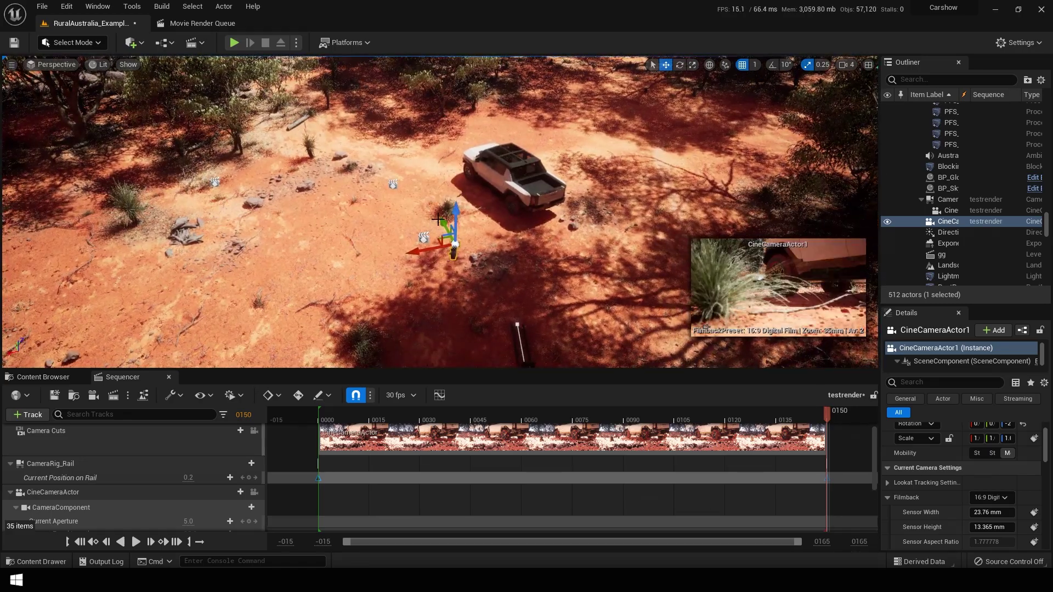
{"action": "left_click_drag", "start_coordinate": [454, 242], "coordinate": [525, 329]}
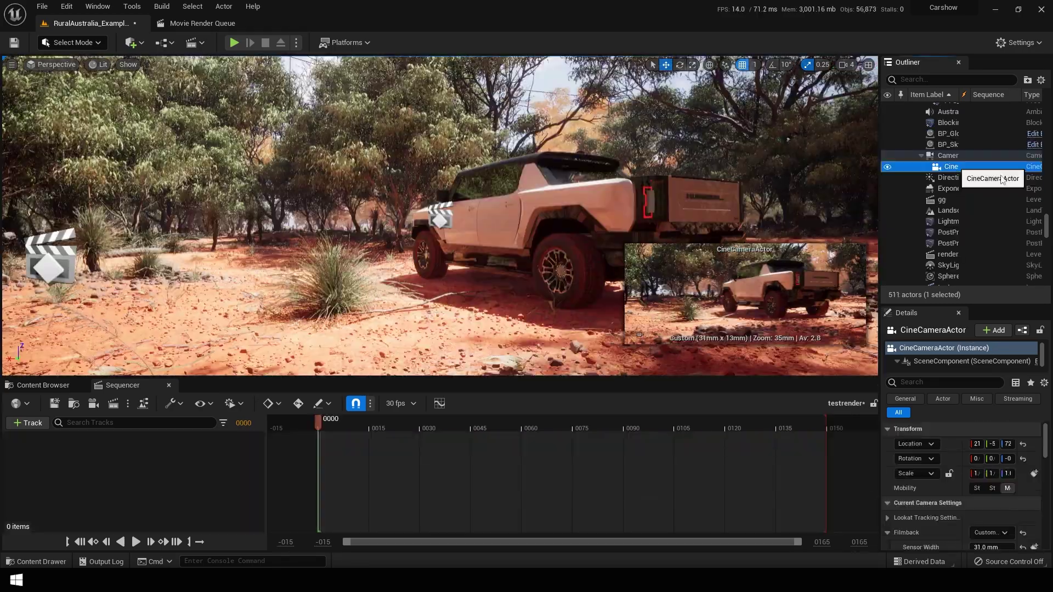
{"action": "left_click_drag", "start_coordinate": [54, 489], "coordinate": [136, 464]}
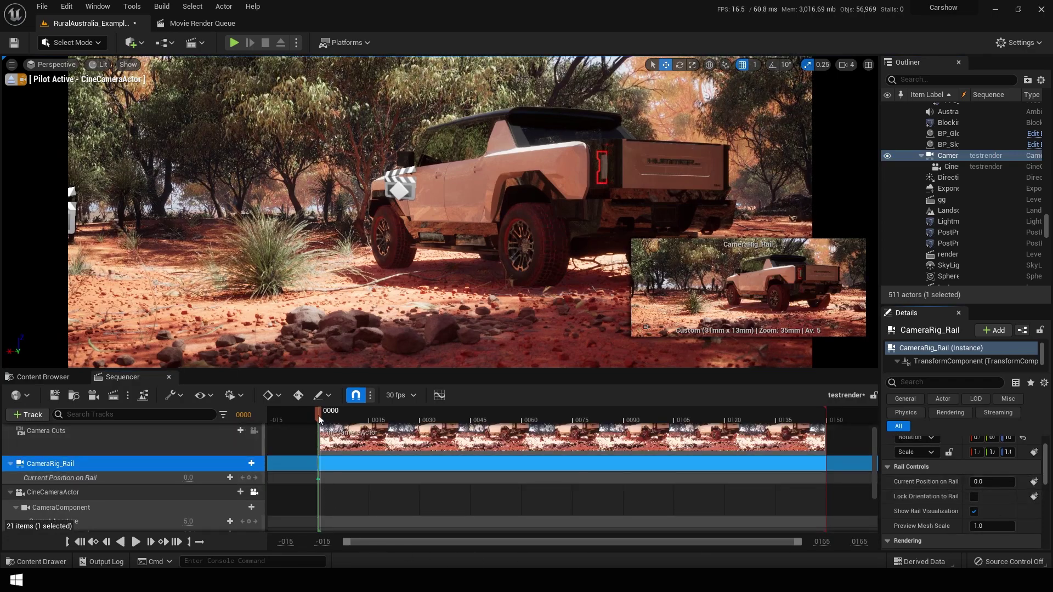
- Animate the rig's Current Position on Rail from 0.0 at frame 0 to 0.2 at frame 150 and play the sequence
{"action": "key", "text": "Up"}
{"action": "left_click", "coordinate": [306, 462]}
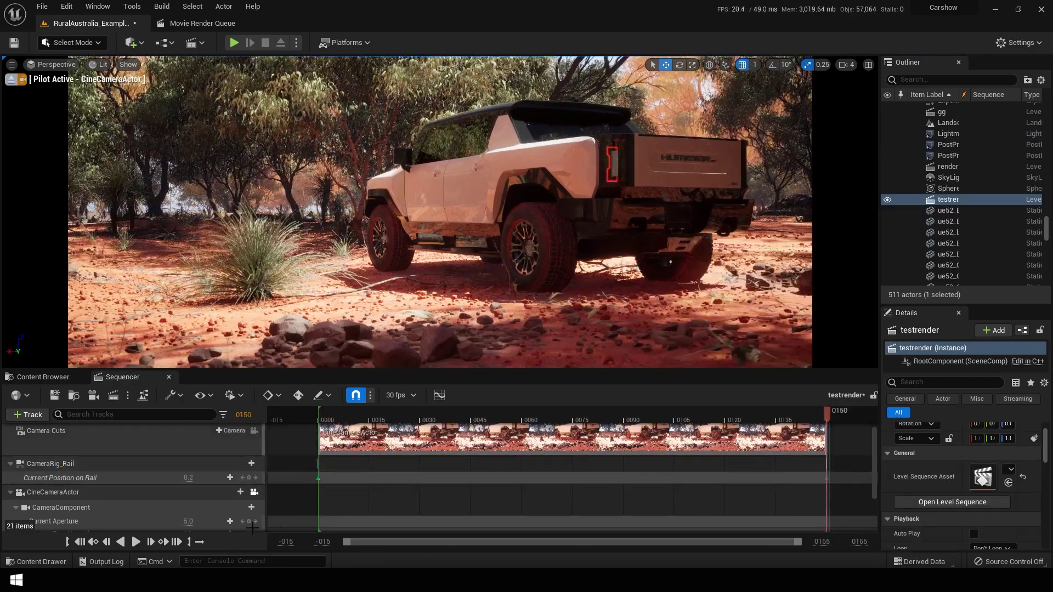
{"action": "left_click", "coordinate": [135, 541]}
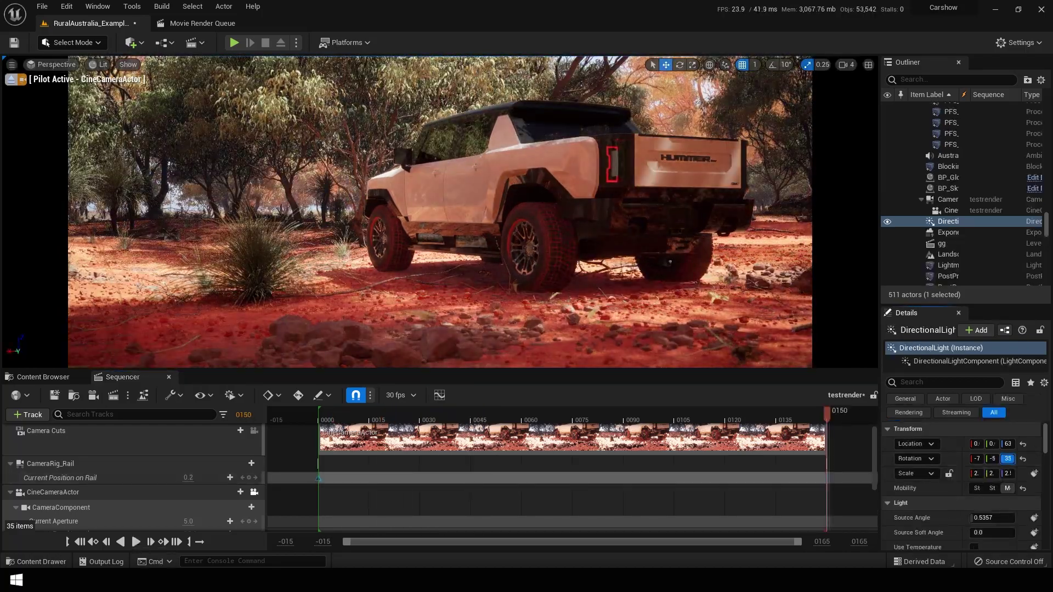
- Adjust the DirectionalLight's Z rotation and bring up the ExponentialHeightFog settings
{"action": "left_click_drag", "start_coordinate": [1007, 459], "coordinate": [1009, 459]}
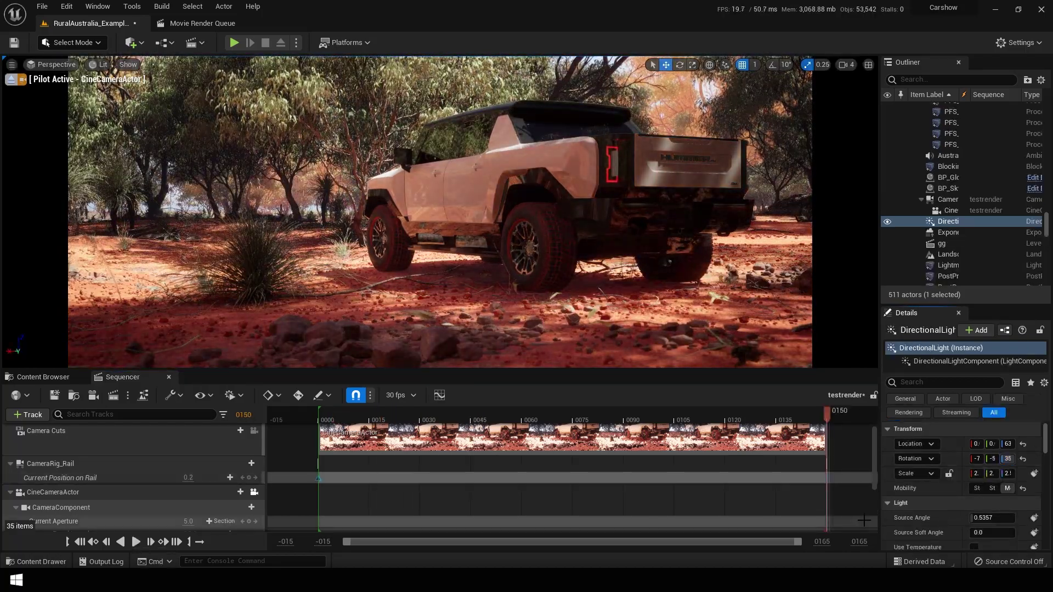
{"action": "left_click", "coordinate": [948, 232]}
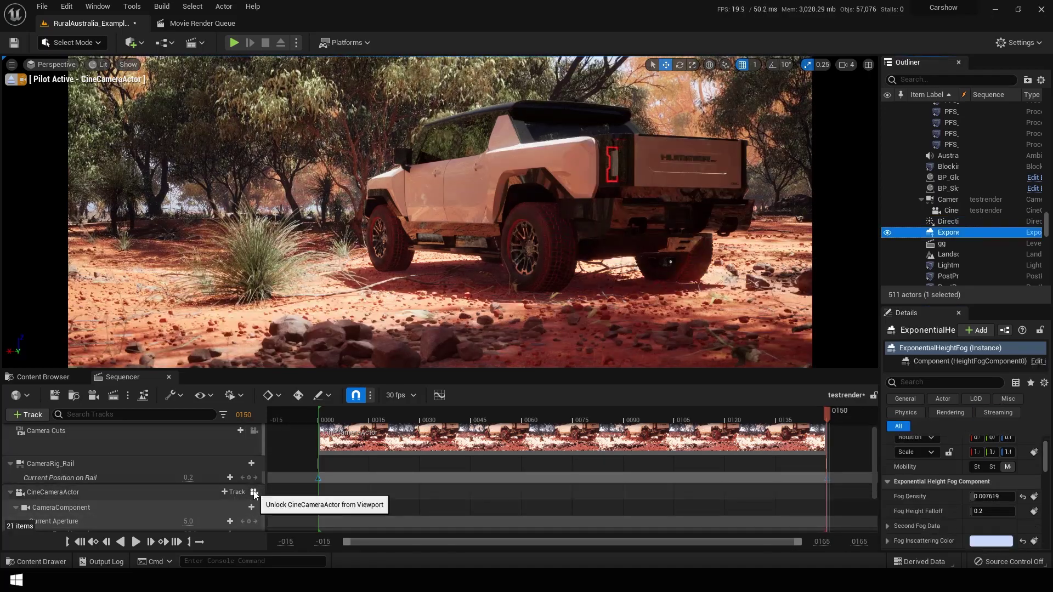
{"action": "left_click", "coordinate": [254, 492]}
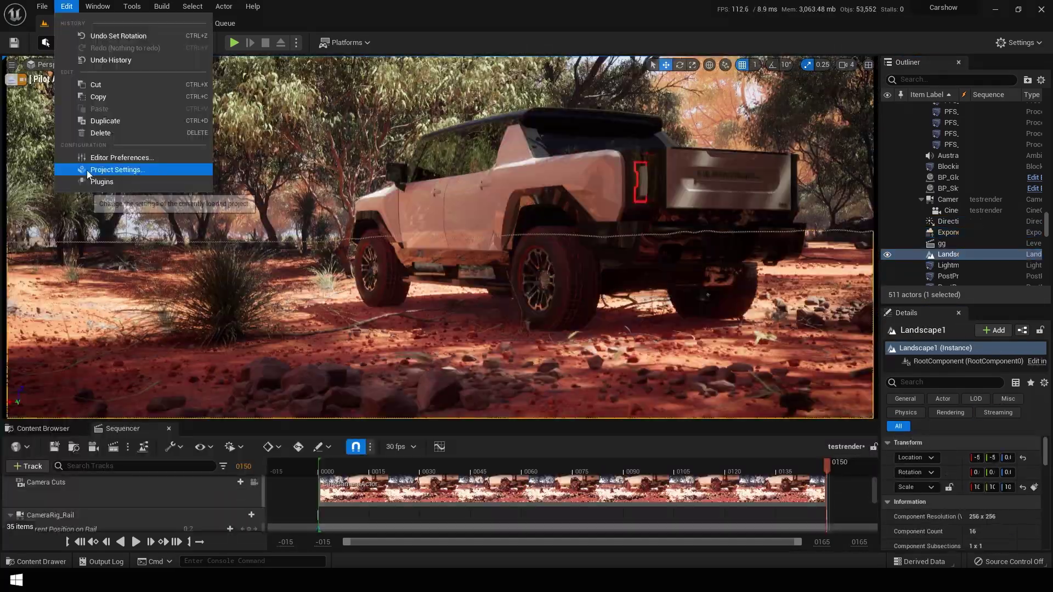
- Look up the Movie Render Queue plugin and add the testrender sequence as a job in the Movie Render Queue
{"action": "left_click", "coordinate": [88, 179]}
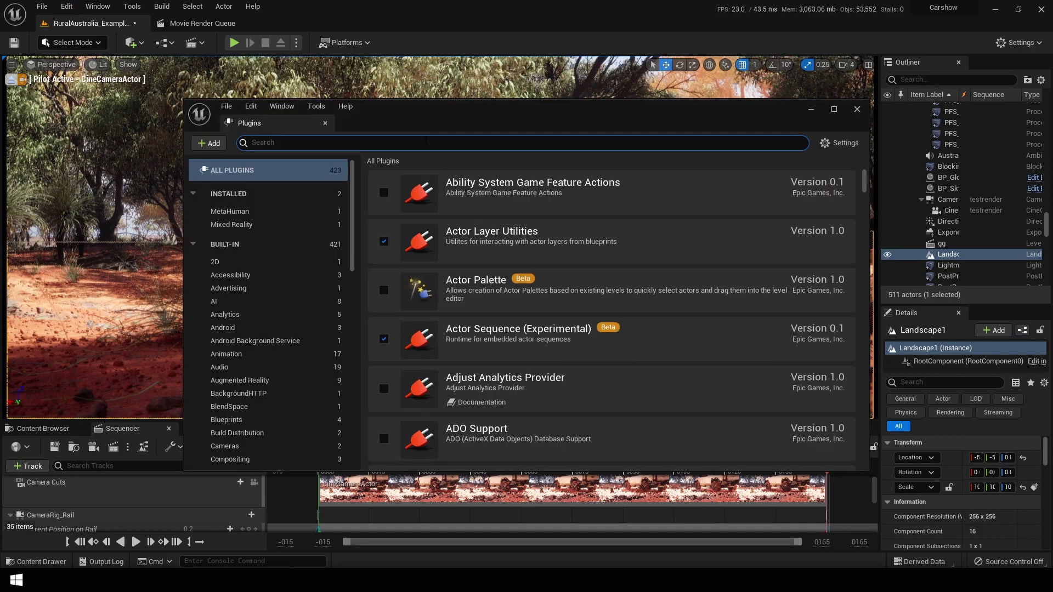
{"action": "type", "text": "movie"}
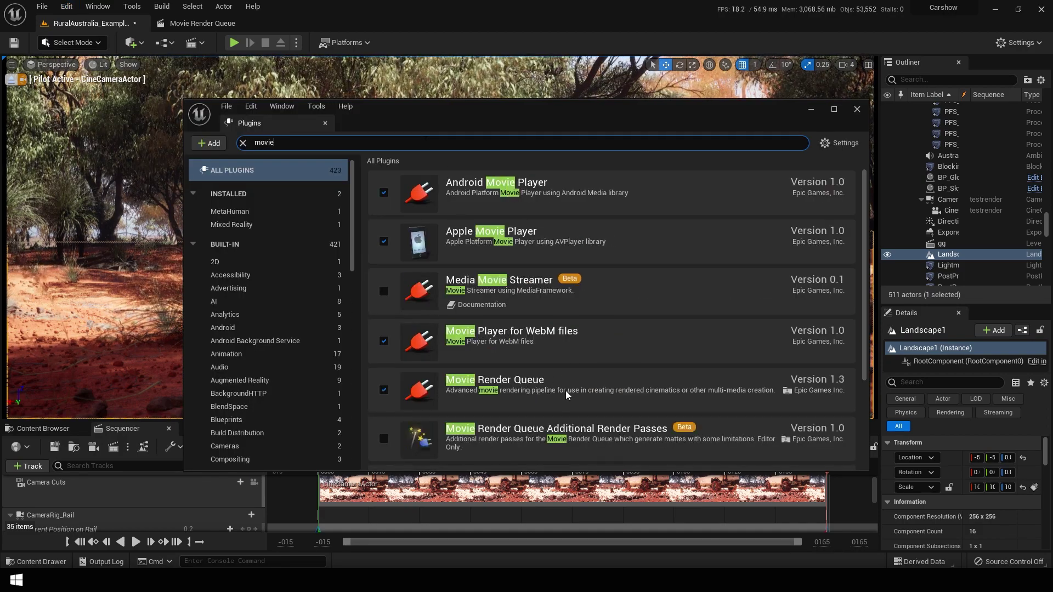
{"action": "left_click", "coordinate": [202, 23]}
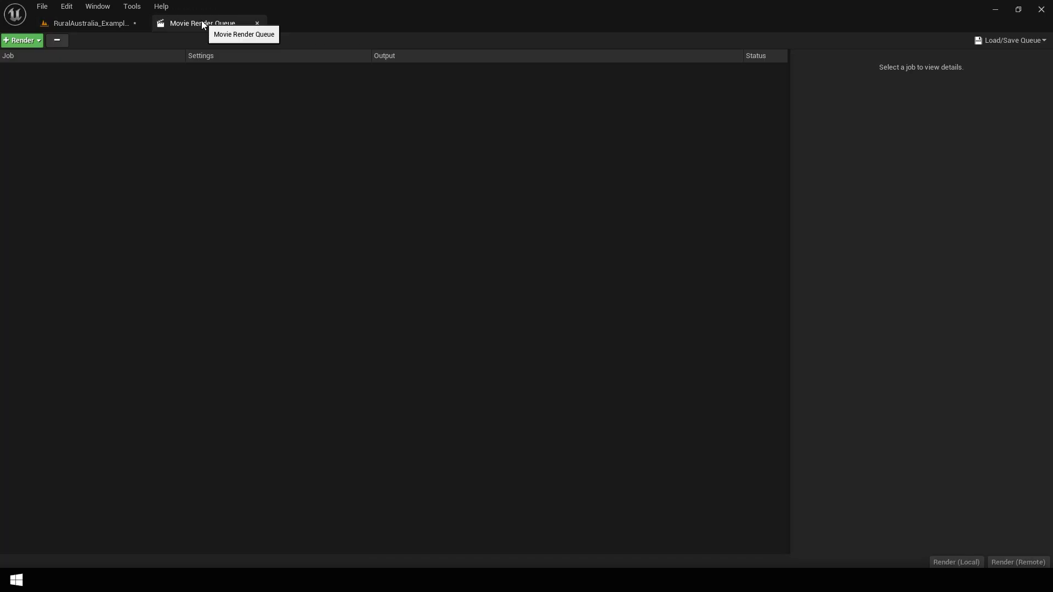
{"action": "left_click", "coordinate": [30, 42]}
{"action": "left_click", "coordinate": [59, 134]}
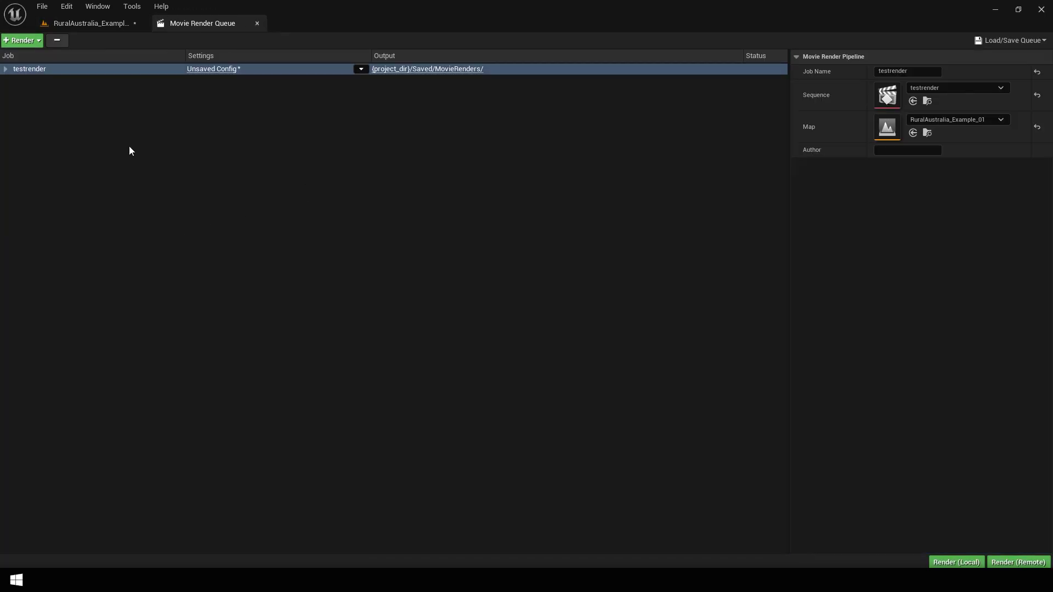
- Add an Anti-aliasing setting to the testrender job and set its output to 2560 x 1080 at a custom frame rate of 24 fps
{"action": "left_click", "coordinate": [358, 139]}
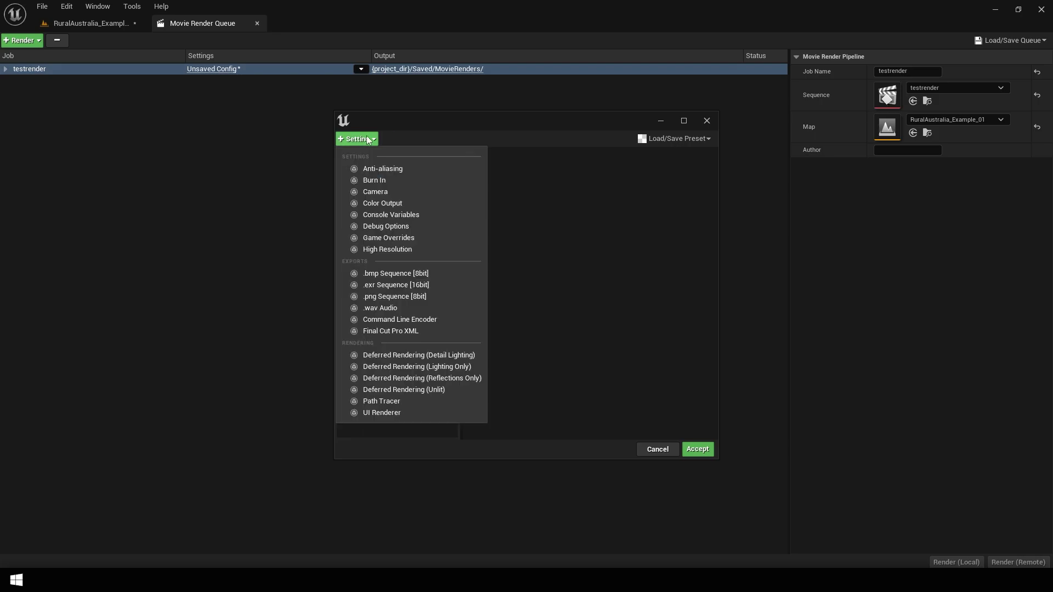
{"action": "left_click", "coordinate": [371, 170]}
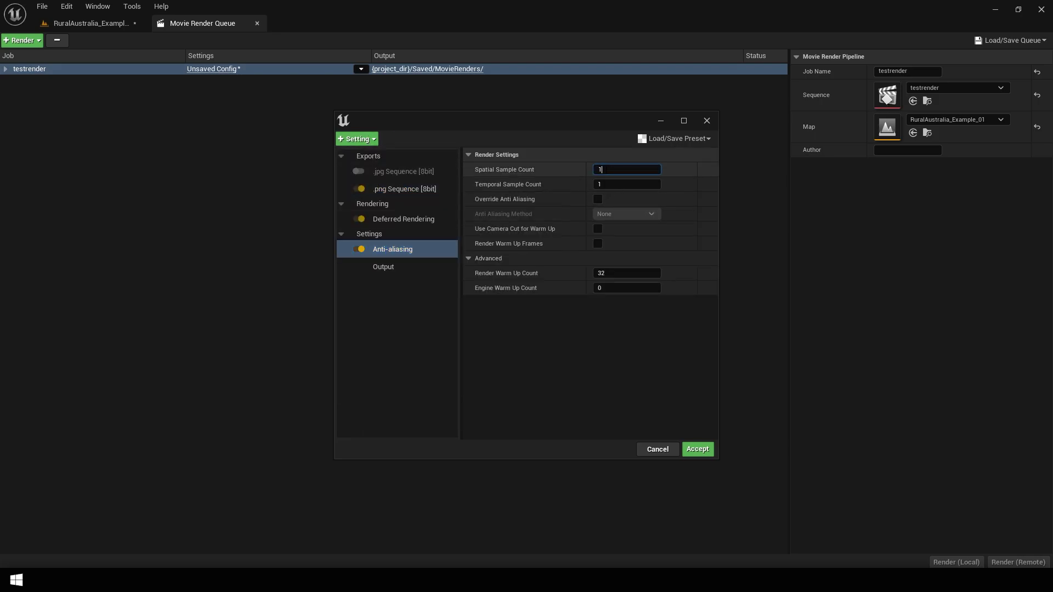
{"action": "left_click", "coordinate": [383, 266]}
{"action": "left_click", "coordinate": [620, 201]}
{"action": "left_click", "coordinate": [592, 213]}
{"action": "left_click", "coordinate": [608, 228]}
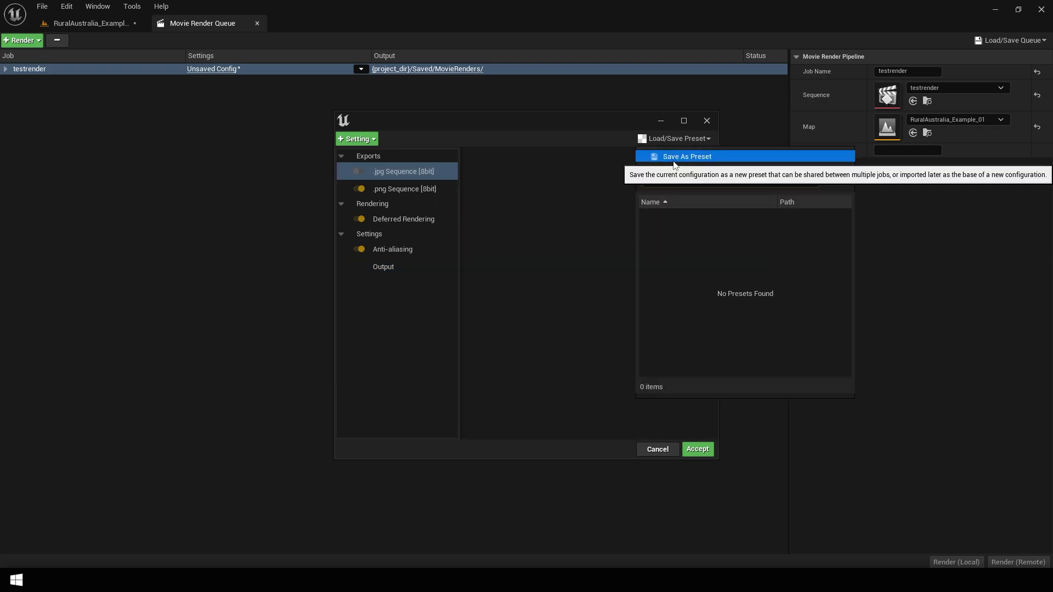
- Review the output settings, accept the render configuration and render the testrender job locally
{"action": "left_click", "coordinate": [673, 159]}
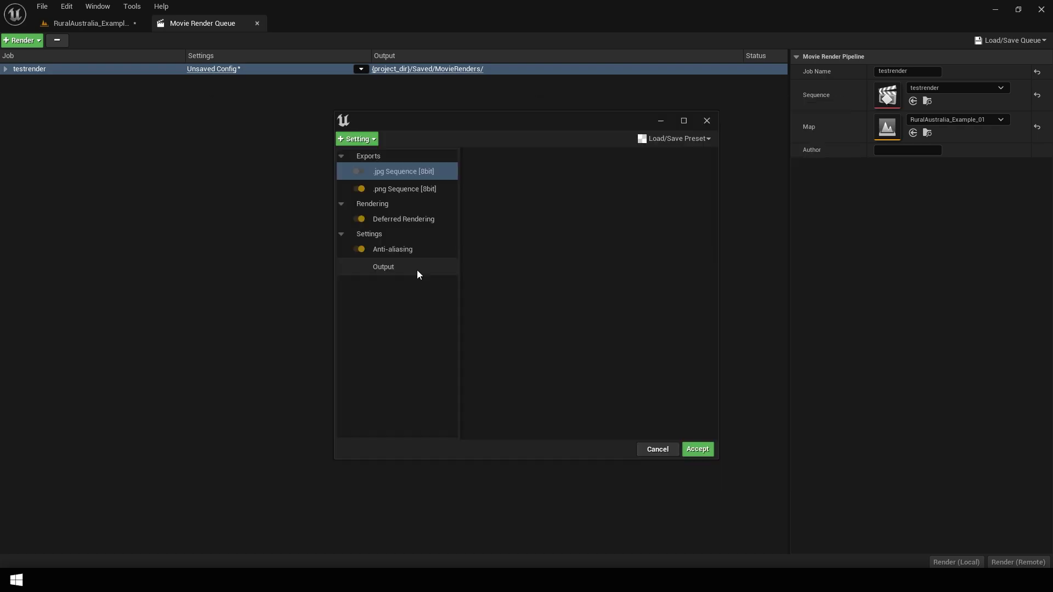
{"action": "left_click", "coordinate": [418, 273]}
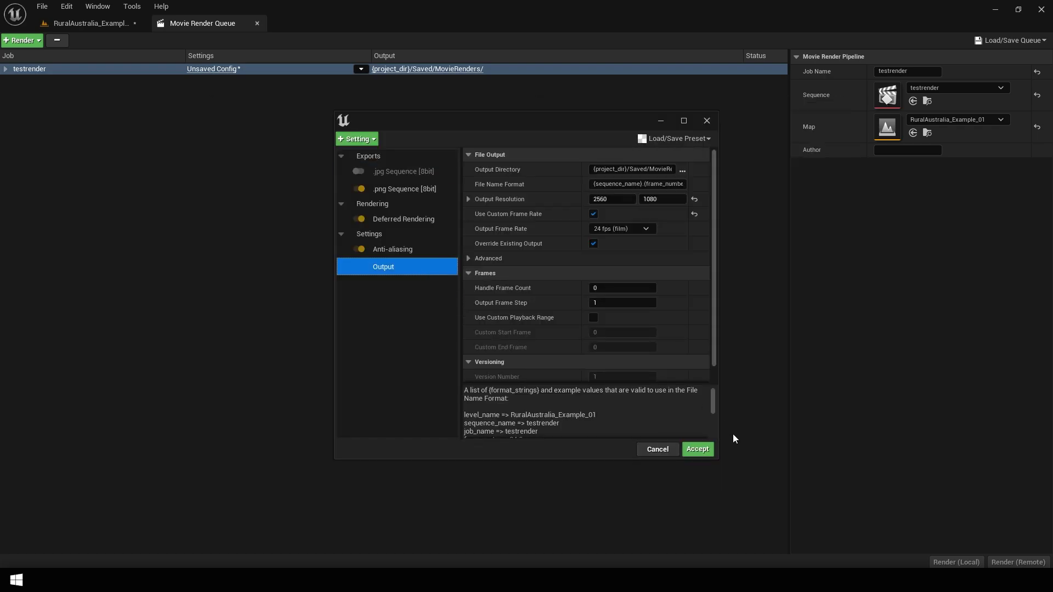
{"action": "left_click", "coordinate": [699, 449]}
{"action": "left_click", "coordinate": [970, 563]}
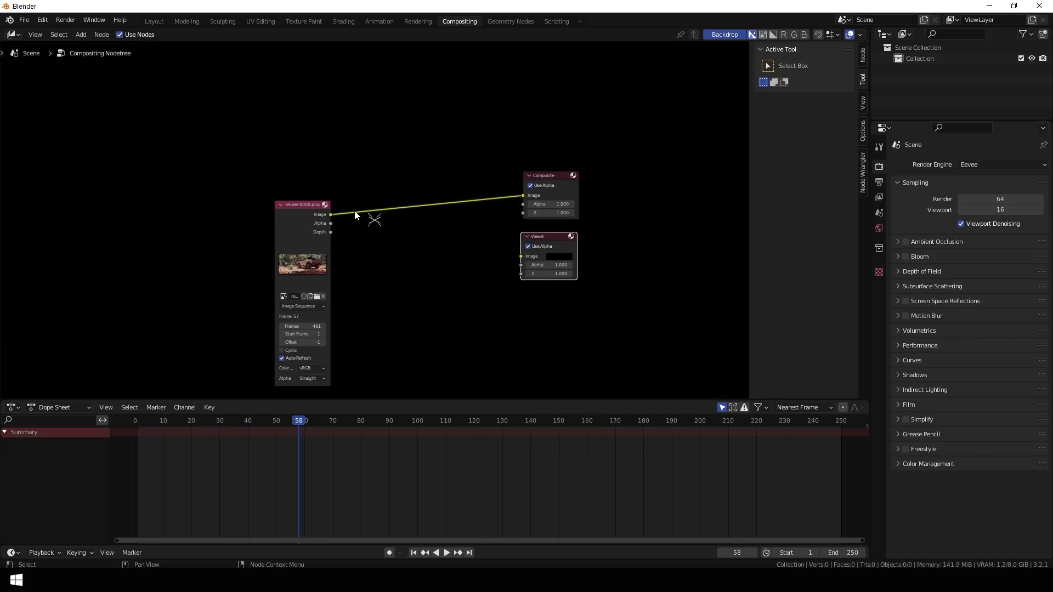
- Switch to Blender and preview the rendered image sequence through the Viewer node, with the Node Wrangler options shown
{"action": "left_click", "coordinate": [328, 218], "text": "ctrl+shift"}
{"action": "left_click", "coordinate": [862, 181]}
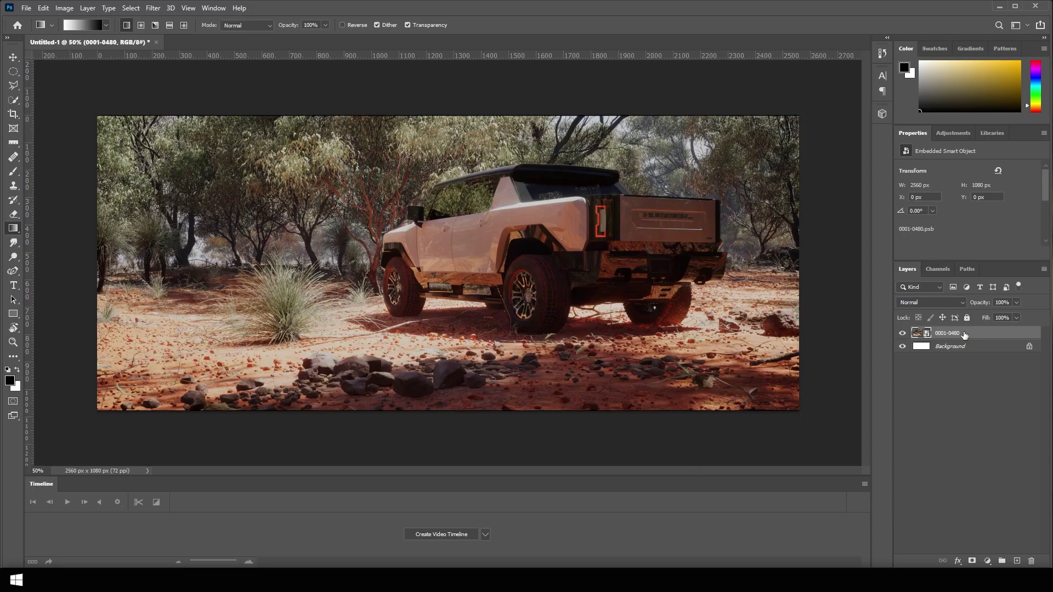
- Switch to Photoshop and apply the Camera Raw Filter to the 0001-0480 layer with Exposure -0.05 and Contrast -7
{"action": "left_click", "coordinate": [151, 9]}
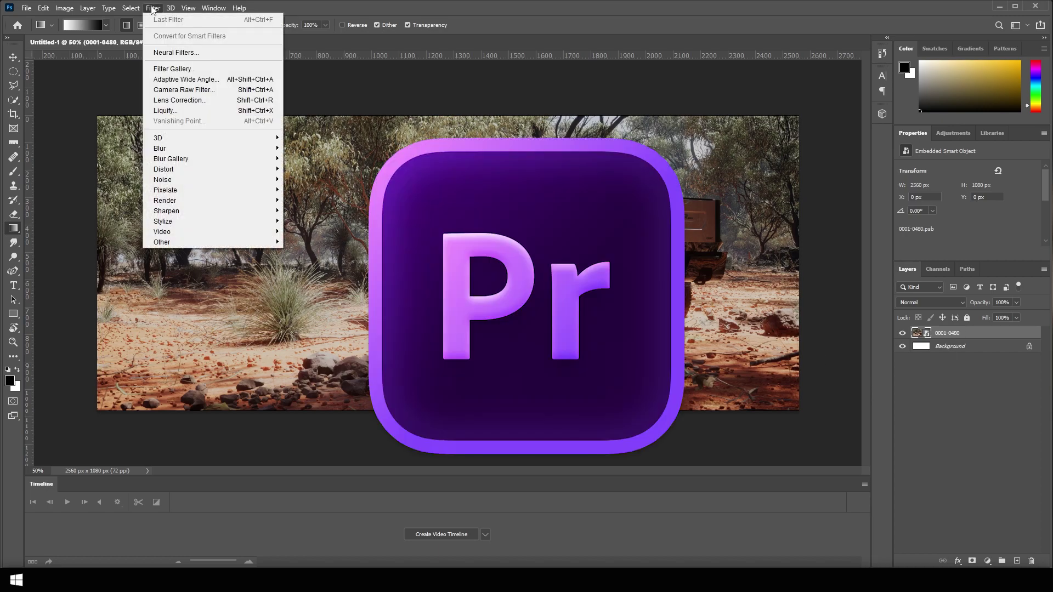
{"action": "left_click", "coordinate": [189, 89]}
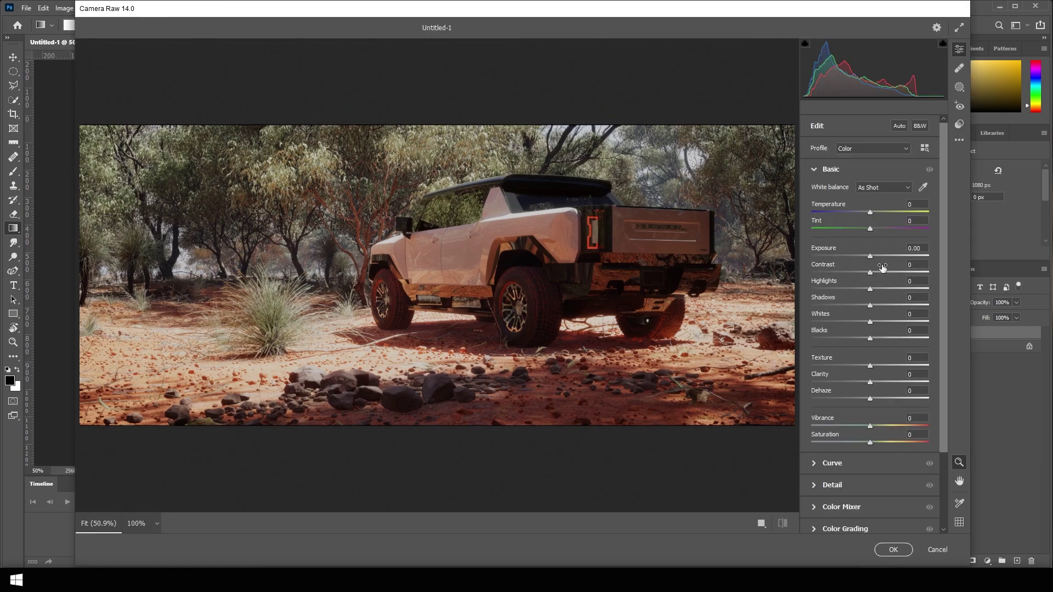
{"action": "left_click_drag", "start_coordinate": [871, 256], "coordinate": [865, 275]}
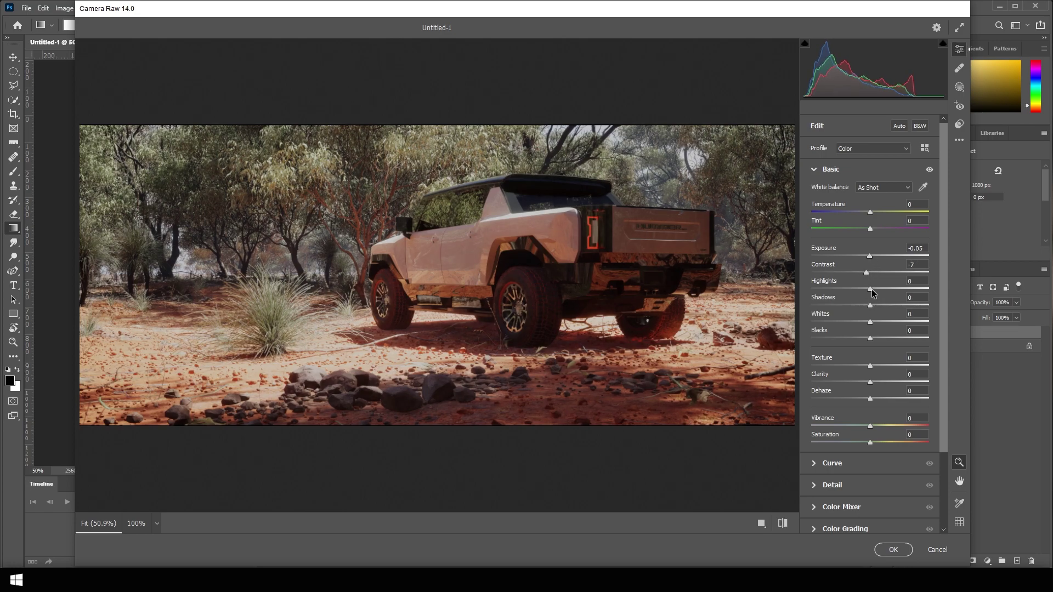